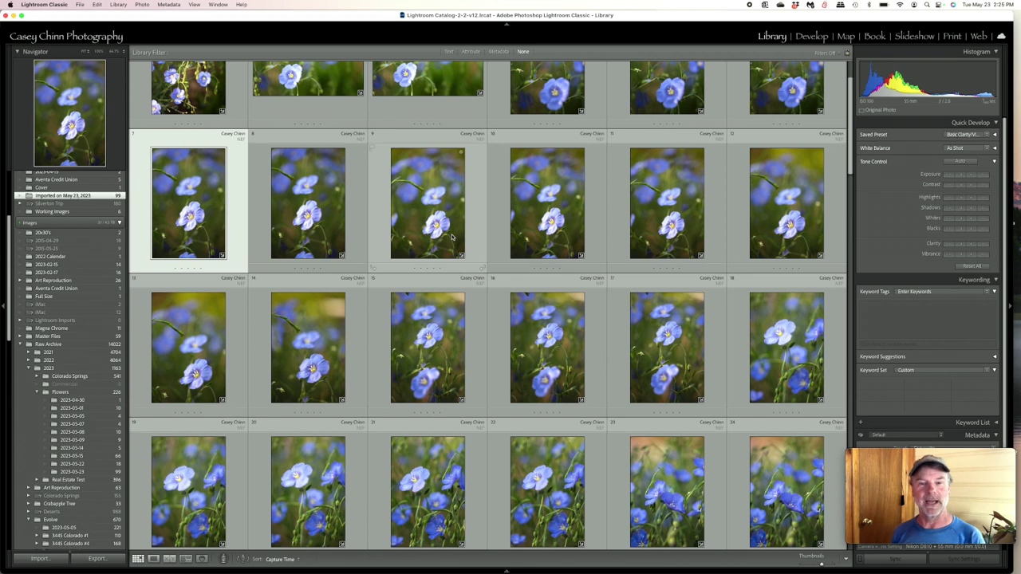
Step: Browse the thumbnails of the flower photos imported on May 23, 2023 to compare the series of shots
{"action": "scroll", "coordinate": [451, 236], "scroll_direction": "down", "scroll_amount": 5}
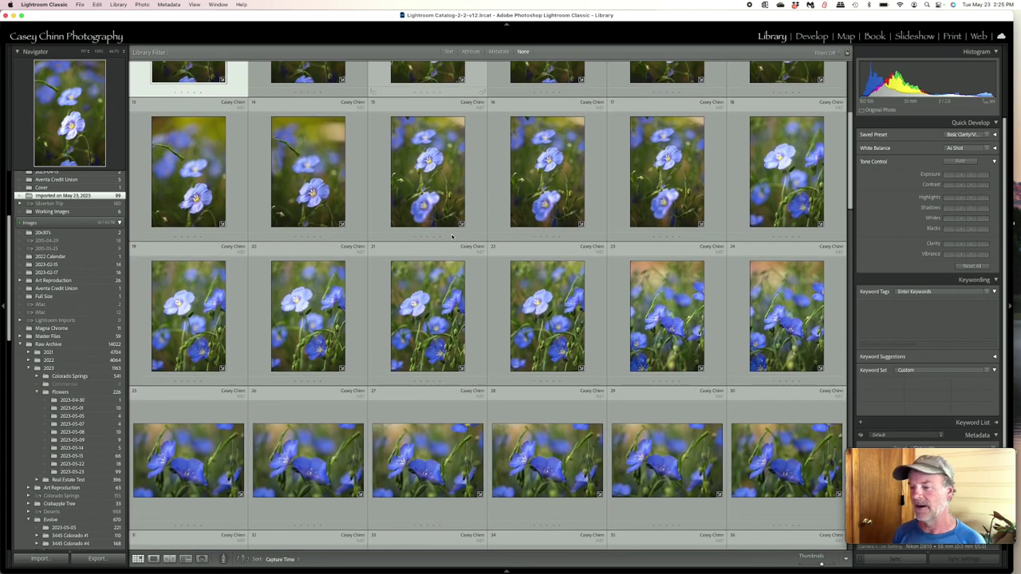
{"action": "scroll", "coordinate": [452, 237], "scroll_direction": "down", "scroll_amount": 1}
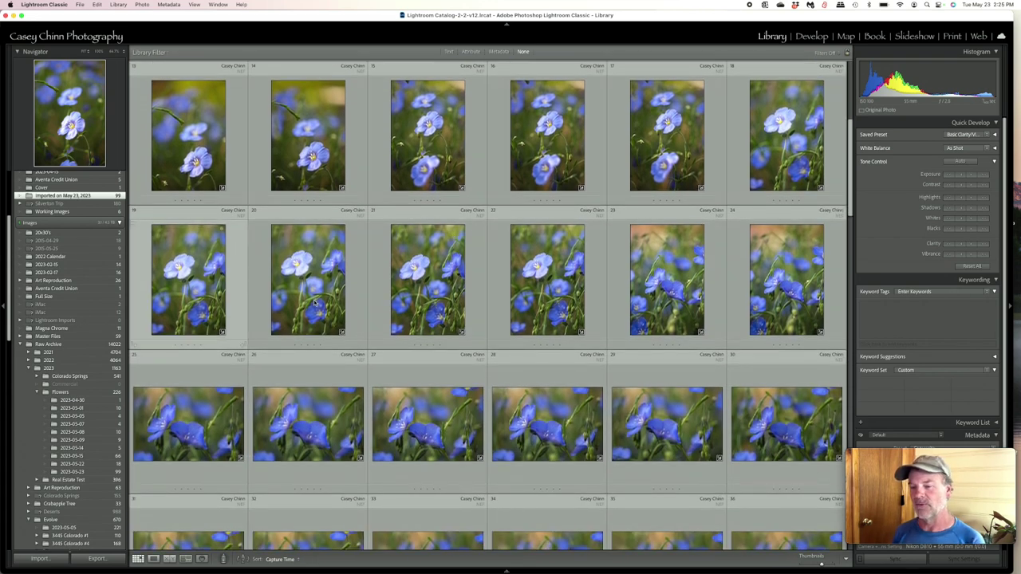
{"action": "scroll", "coordinate": [314, 303], "scroll_direction": "down", "scroll_amount": 4}
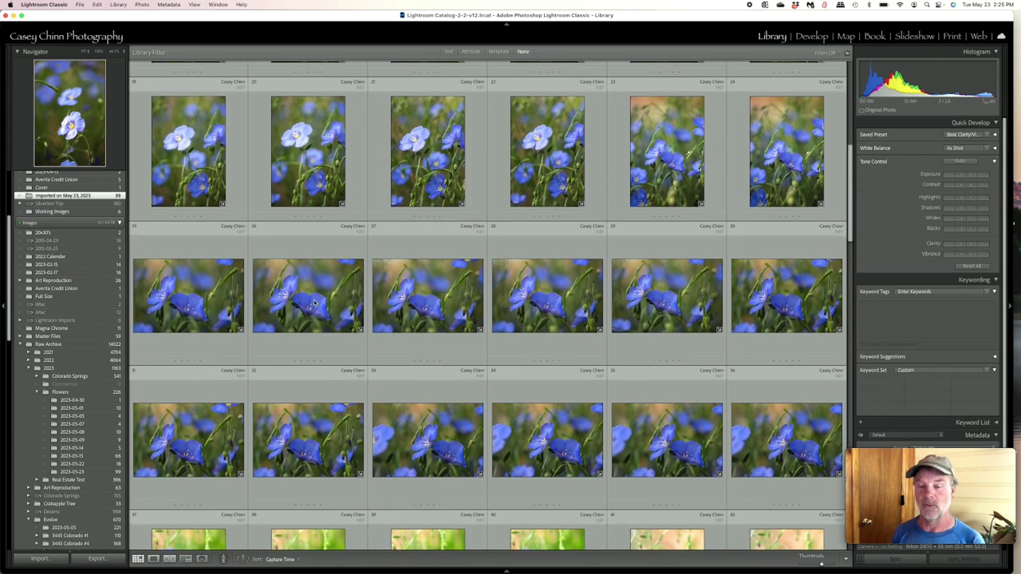
{"action": "scroll", "coordinate": [315, 303], "scroll_direction": "down", "scroll_amount": 2}
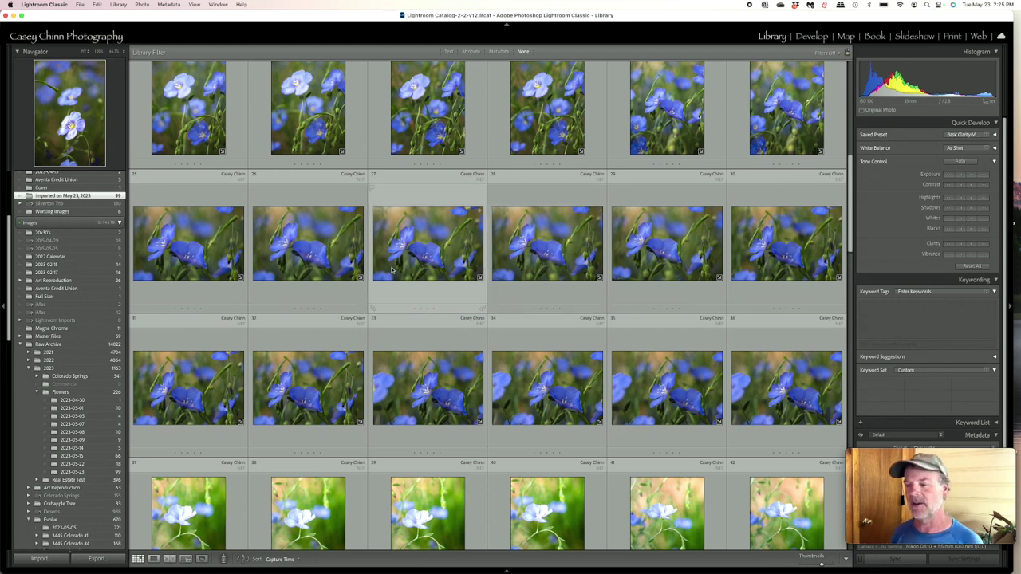
{"action": "scroll", "coordinate": [391, 271], "scroll_direction": "down", "scroll_amount": 4}
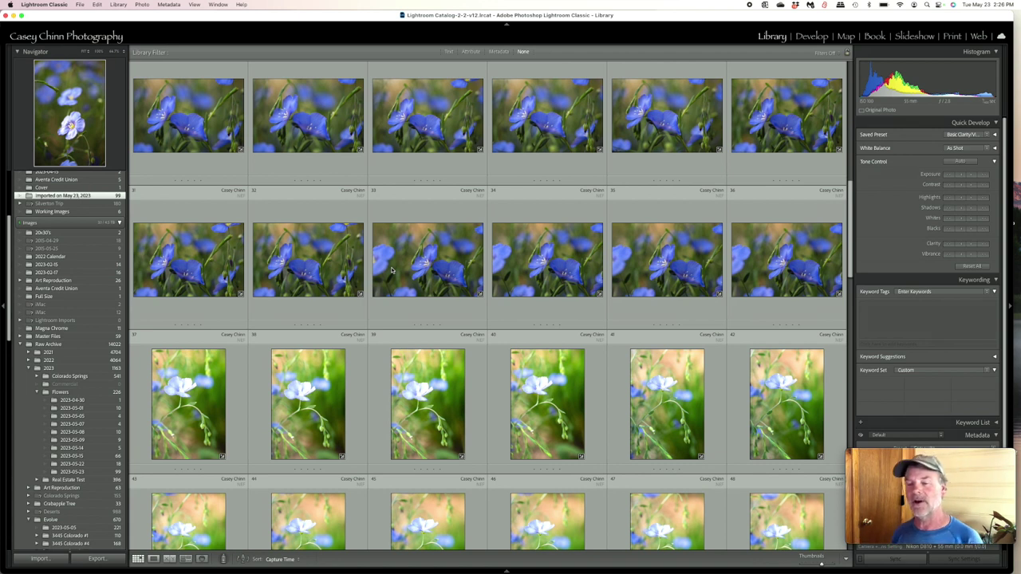
{"action": "scroll", "coordinate": [391, 271], "scroll_direction": "down", "scroll_amount": 2}
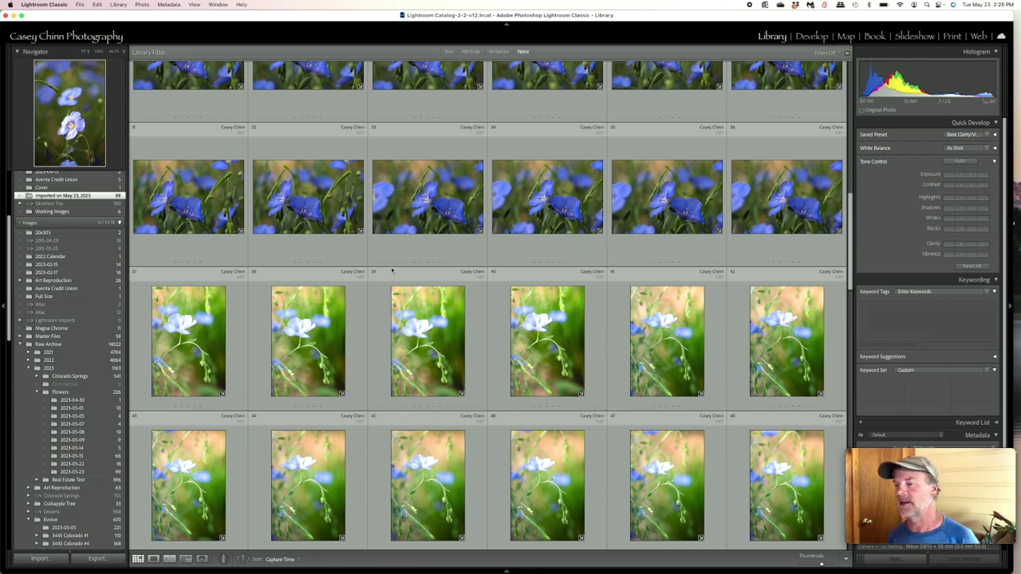
{"action": "scroll", "coordinate": [391, 271], "scroll_direction": "down", "scroll_amount": 4}
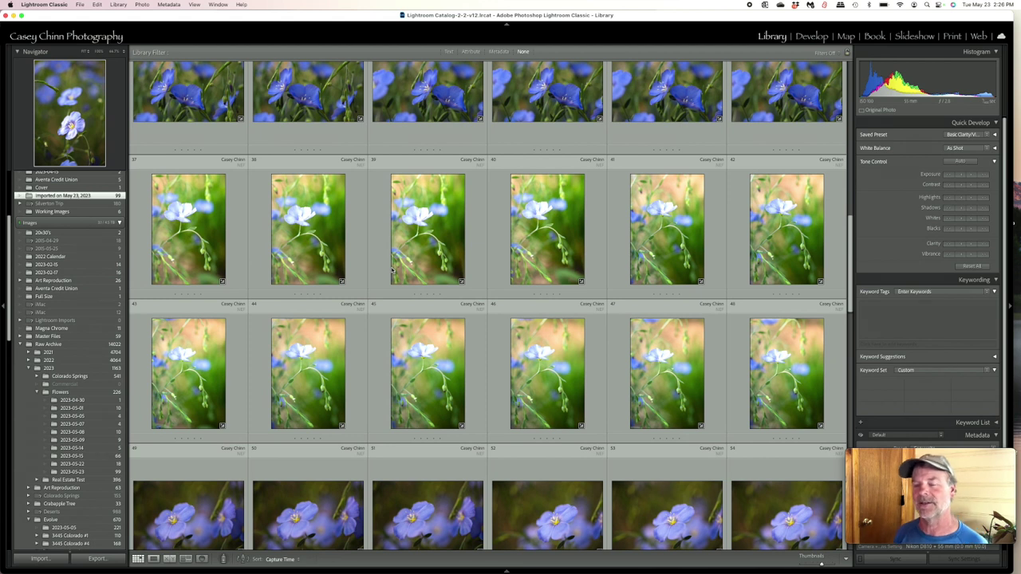
{"action": "scroll", "coordinate": [392, 269], "scroll_direction": "down", "scroll_amount": 1}
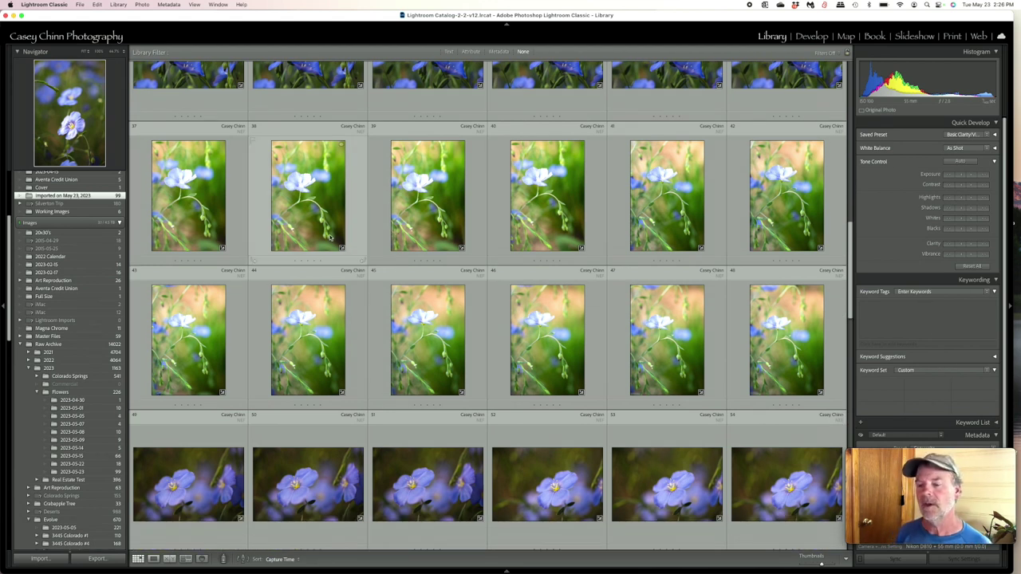
{"action": "scroll", "coordinate": [330, 236], "scroll_direction": "down", "scroll_amount": 10}
{"action": "scroll", "coordinate": [329, 236], "scroll_direction": "down", "scroll_amount": 7}
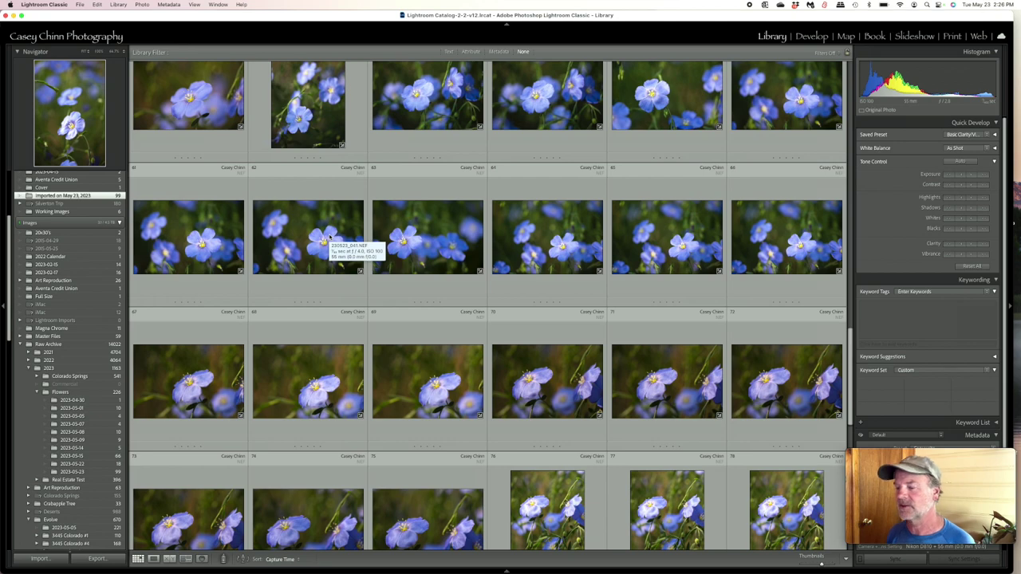
{"action": "scroll", "coordinate": [330, 236], "scroll_direction": "up", "scroll_amount": 20}
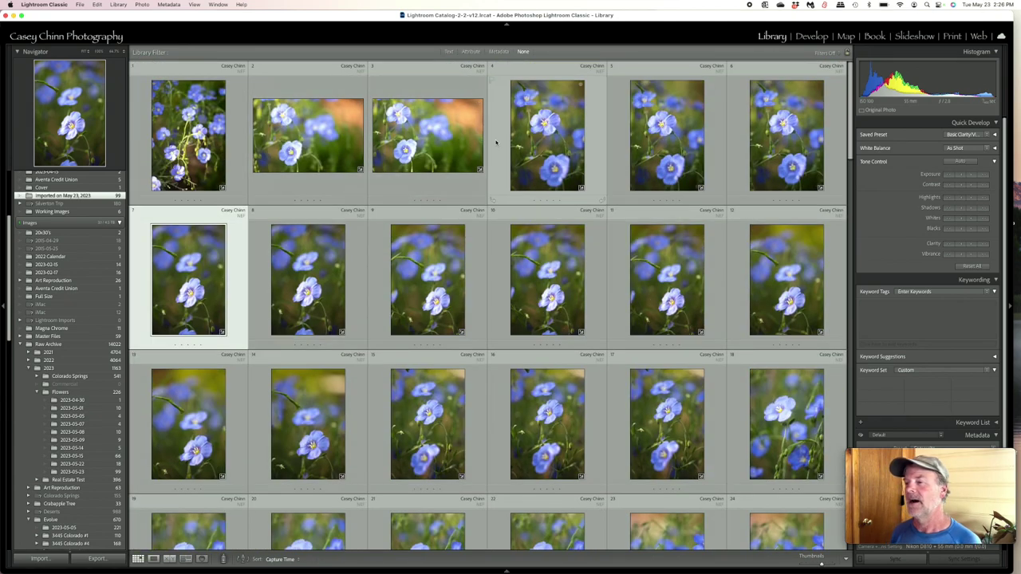
Step: View the fourth photo full screen and compare it with the similar shots of the same blue flowers
{"action": "left_click", "coordinate": [540, 136]}
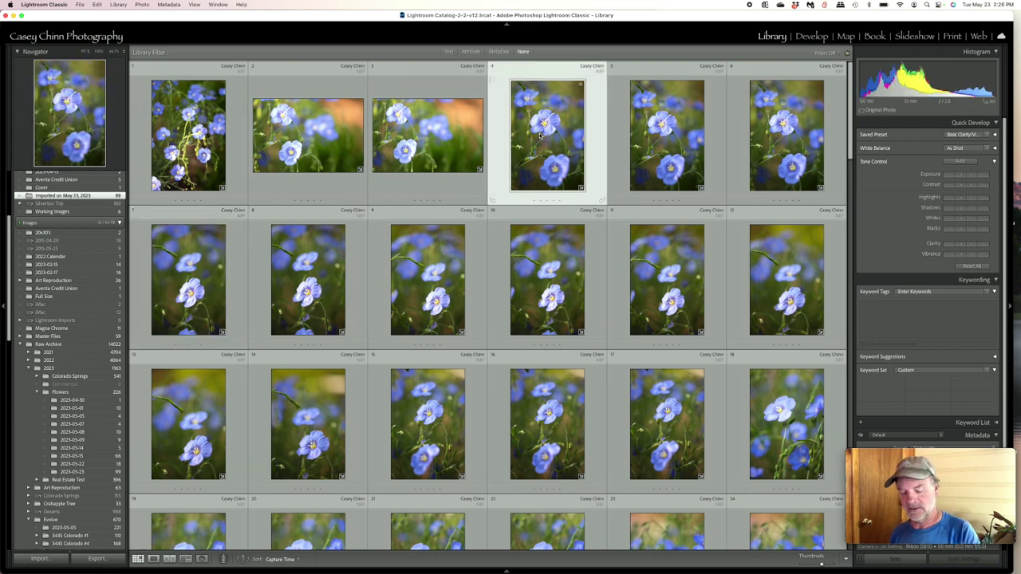
{"action": "key", "text": "f"}
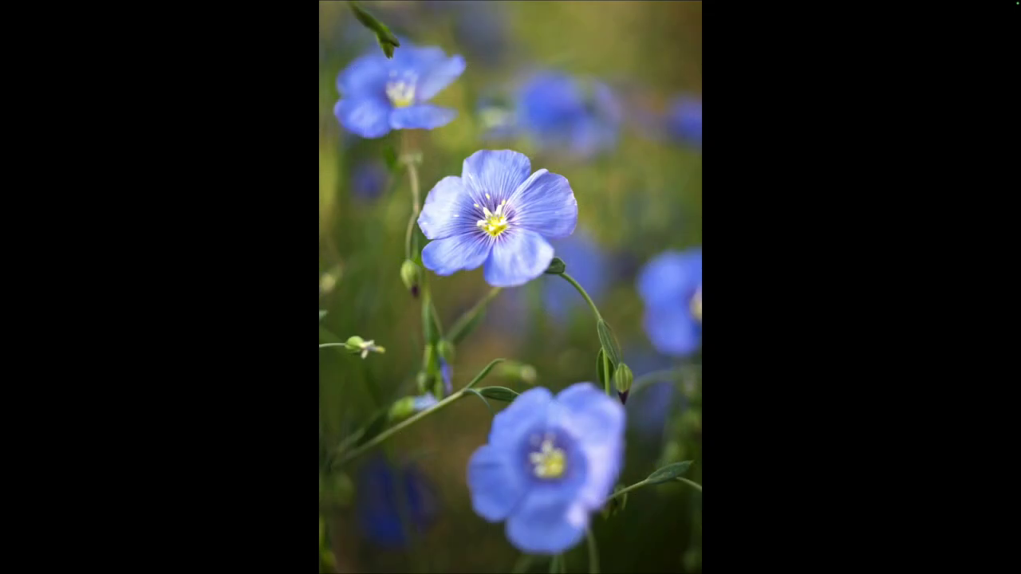
{"action": "key", "text": "Right"}
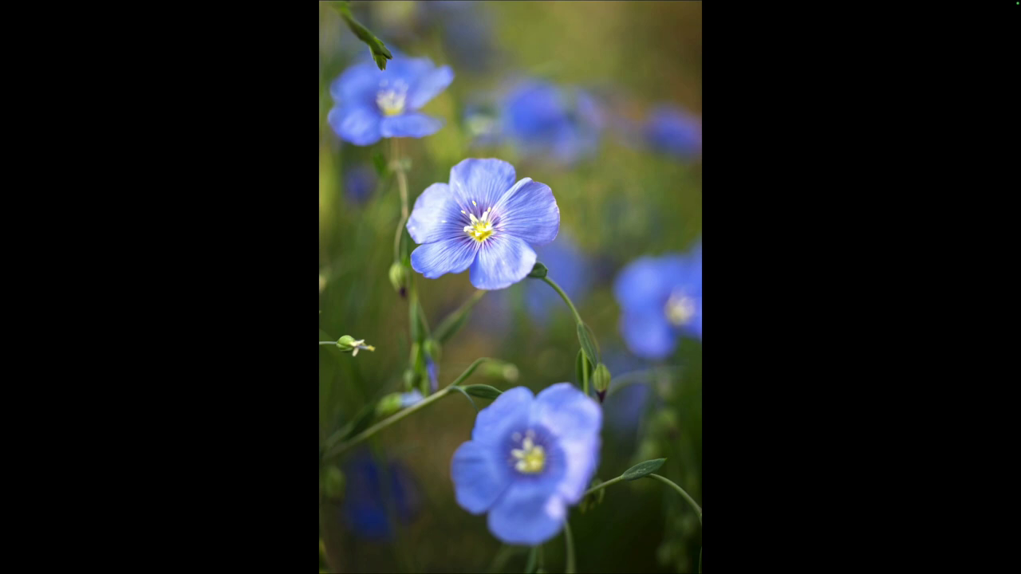
{"action": "key", "text": "Right"}
{"action": "key", "text": "Right"}
{"action": "key", "text": "Right"}
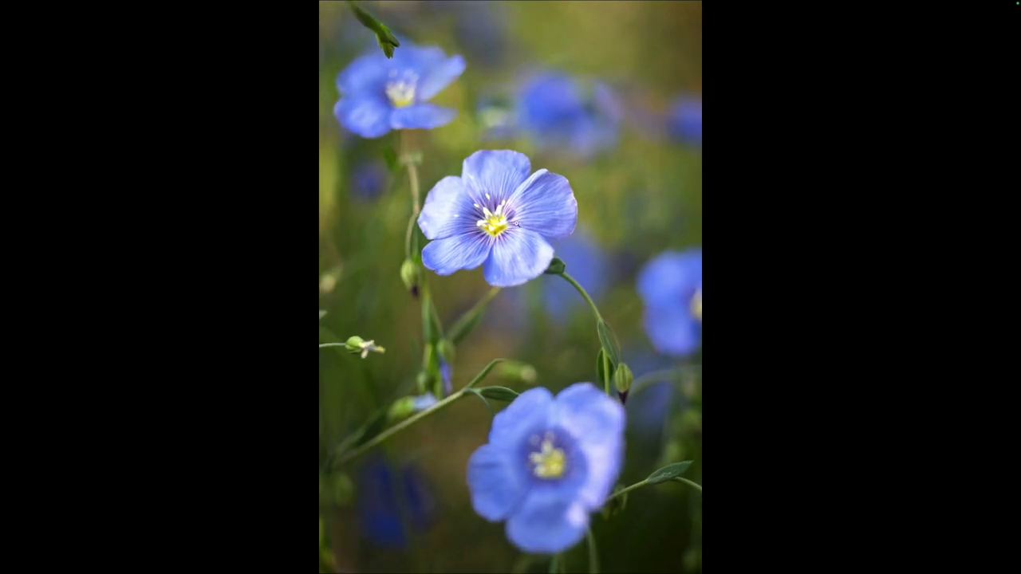
{"action": "key", "text": "Right"}
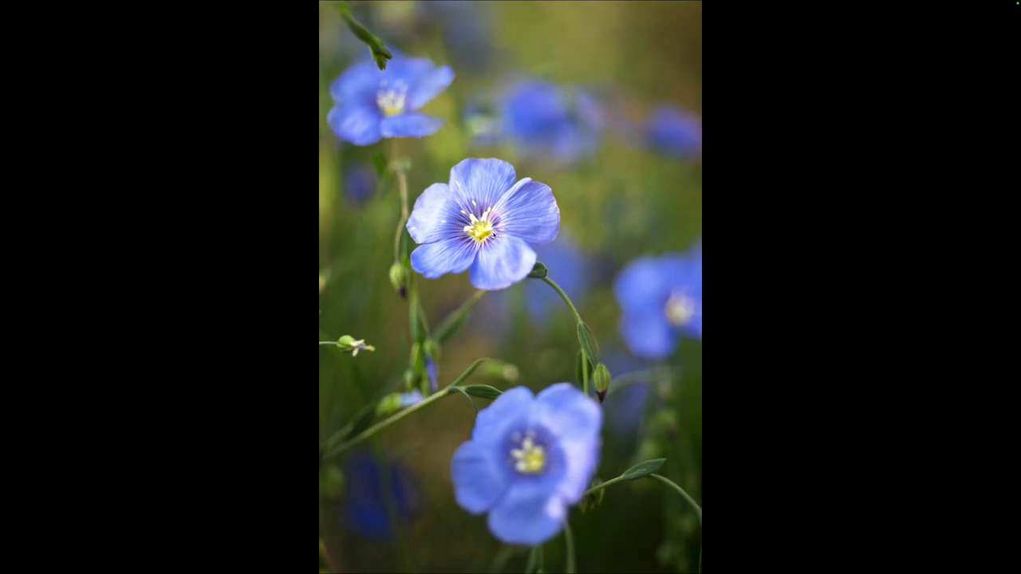
{"action": "key", "text": "Right"}
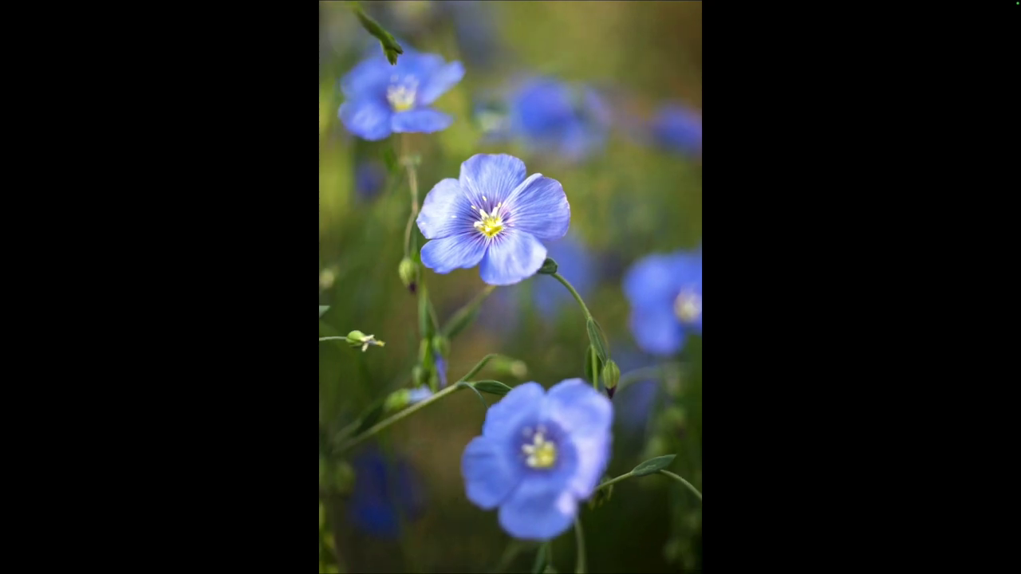
{"action": "key", "text": "Right"}
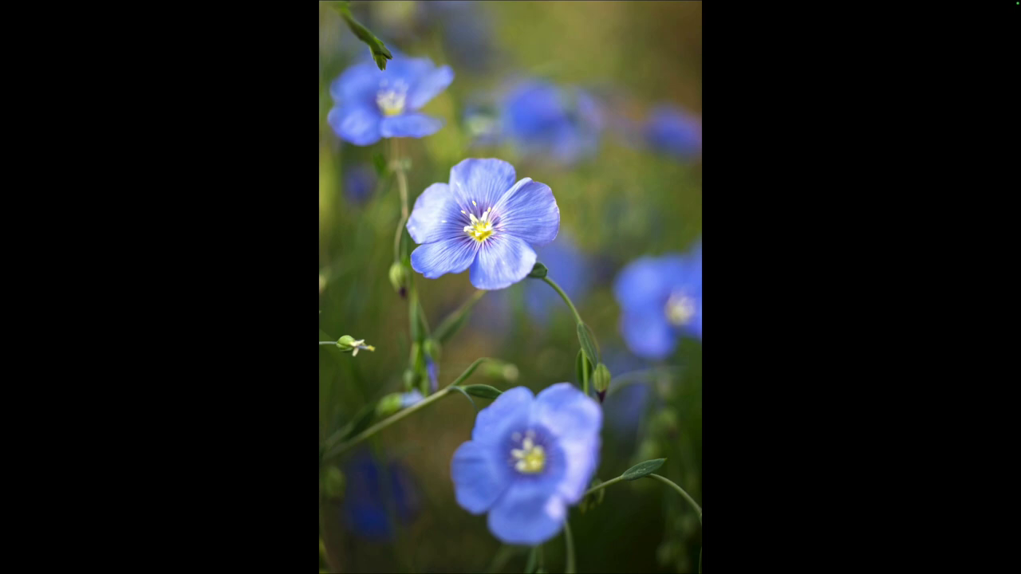
Step: Open the chosen blue flower photo for developing and set its crop aspect to 4 x 5 / 8 x 10
{"action": "key", "text": "Escape"}
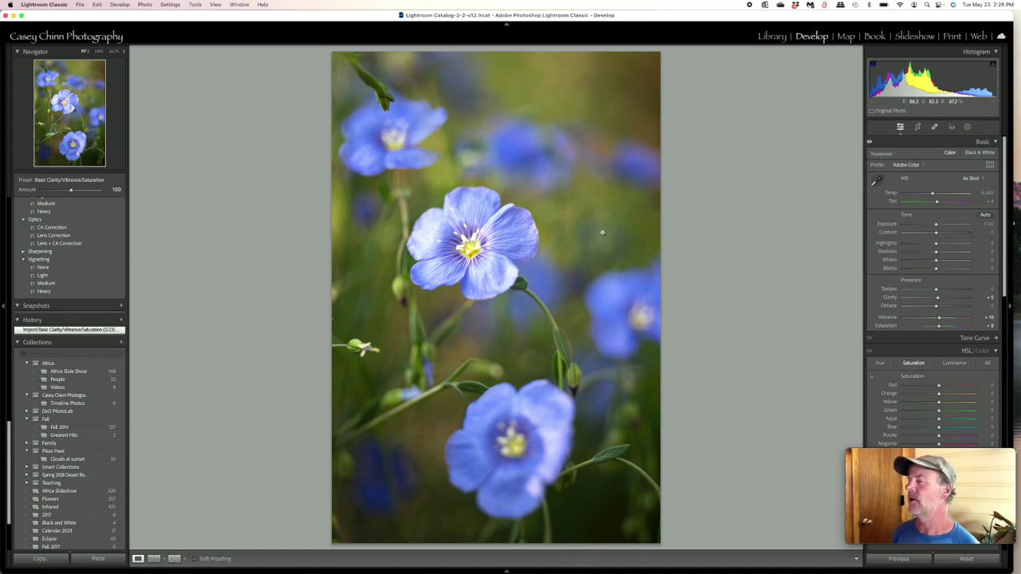
{"action": "left_click", "coordinate": [918, 127]}
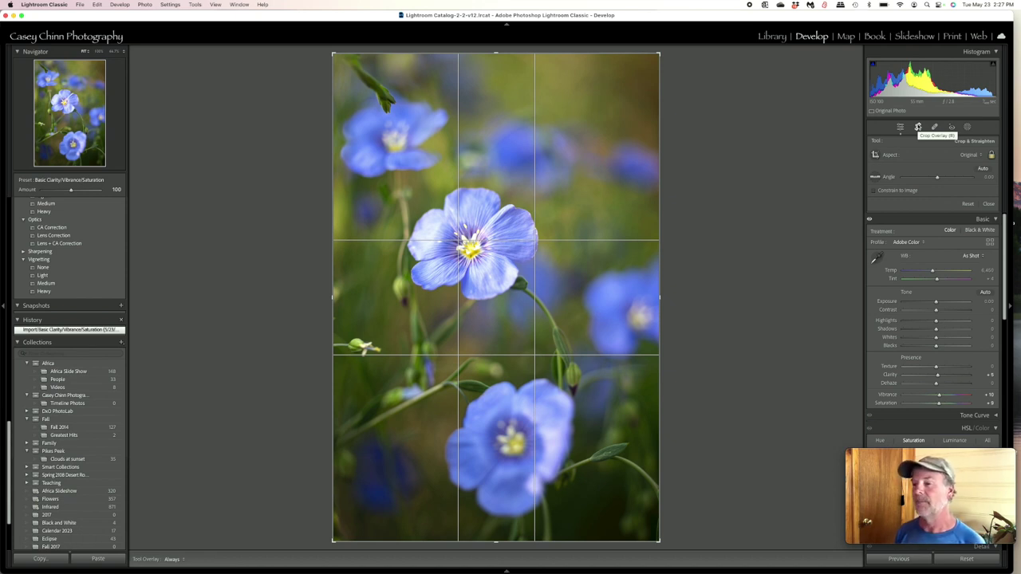
{"action": "left_click", "coordinate": [974, 157]}
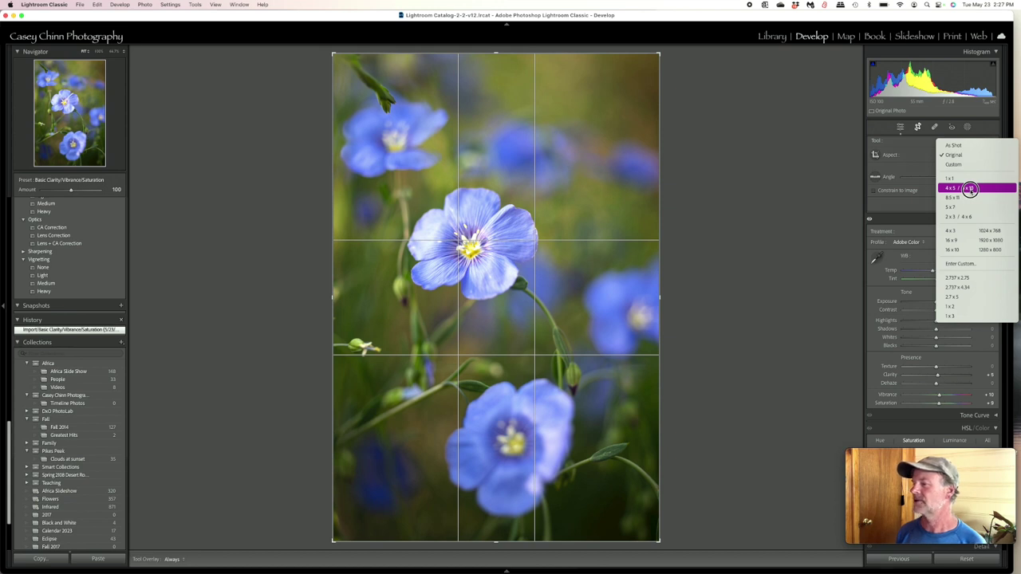
{"action": "left_click", "coordinate": [970, 189]}
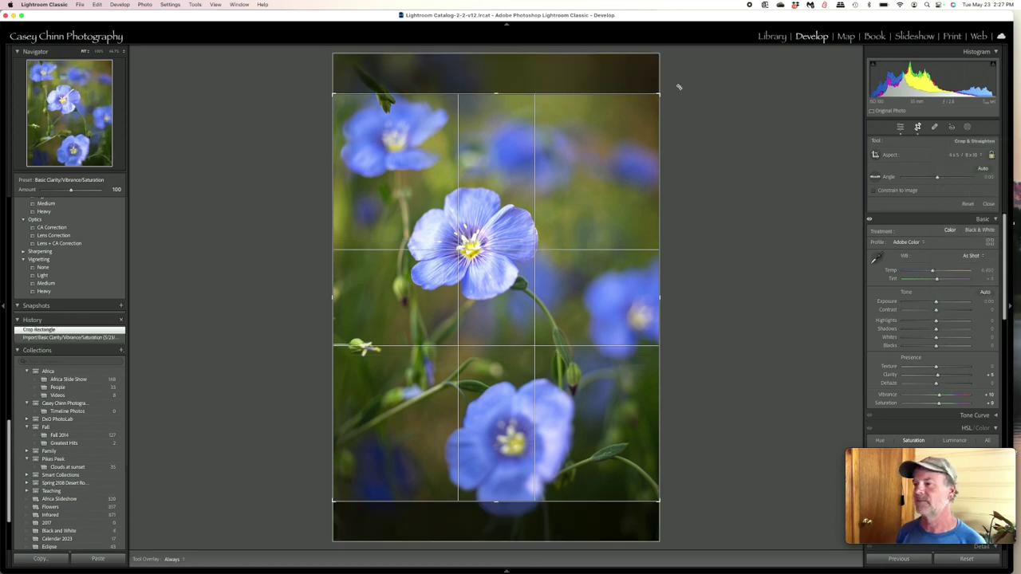
Step: Tighten and reposition the crop around the two main blue flowers, trimming mostly the upper and lower edges, and apply it
{"action": "left_click_drag", "start_coordinate": [659, 94], "coordinate": [626, 108]}
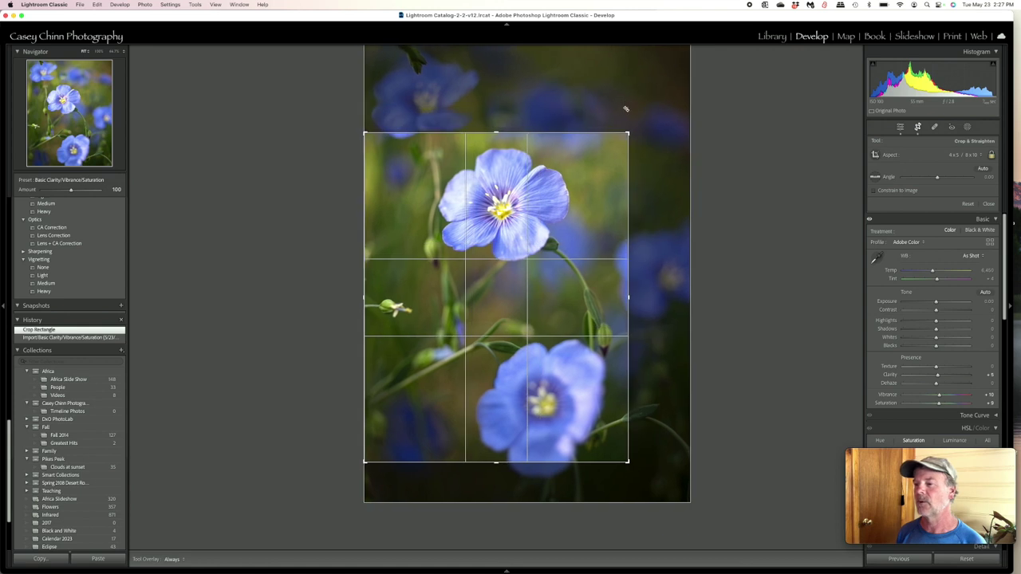
{"action": "left_click_drag", "start_coordinate": [597, 165], "coordinate": [577, 209]}
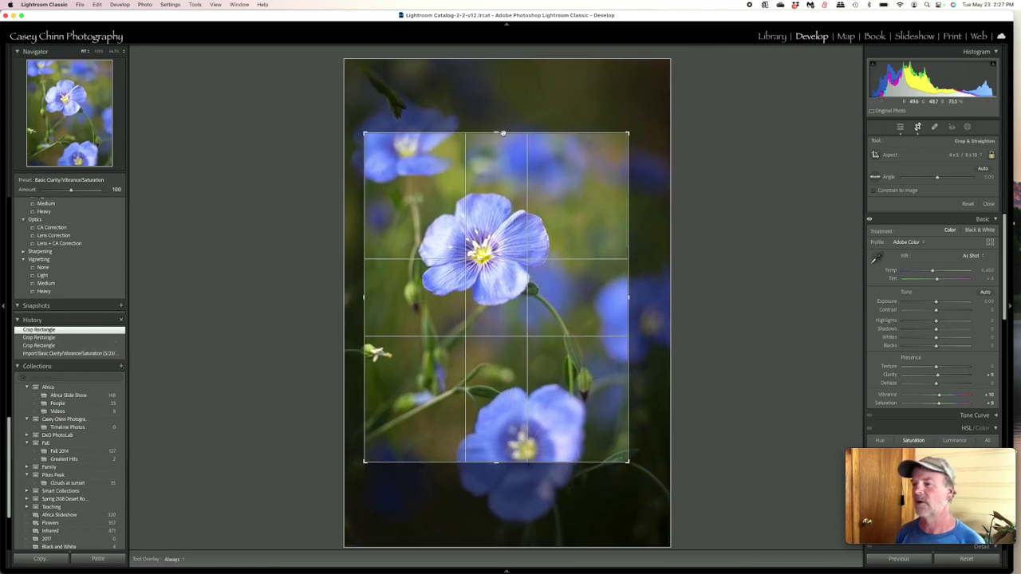
{"action": "left_click_drag", "start_coordinate": [494, 131], "coordinate": [494, 112]}
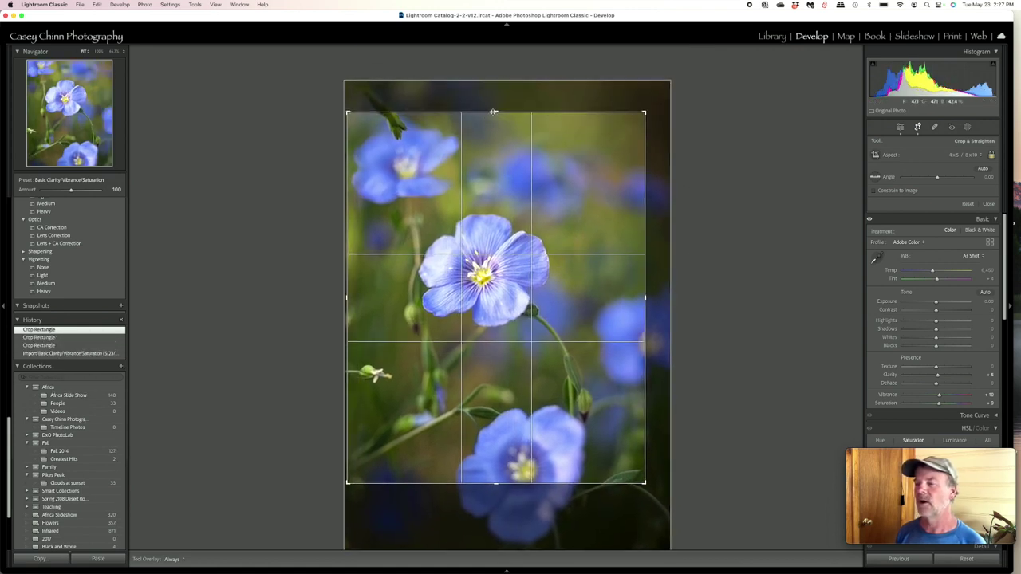
{"action": "left_click_drag", "start_coordinate": [504, 161], "coordinate": [492, 119]}
{"action": "left_click_drag", "start_coordinate": [640, 115], "coordinate": [612, 157]}
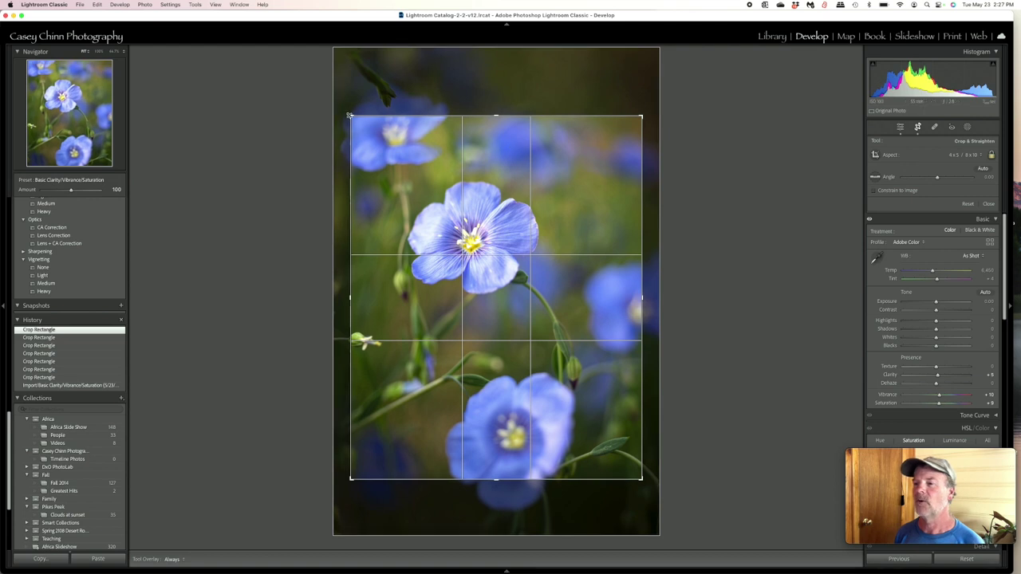
{"action": "left_click_drag", "start_coordinate": [351, 116], "coordinate": [344, 105]}
{"action": "left_click_drag", "start_coordinate": [463, 199], "coordinate": [461, 189]}
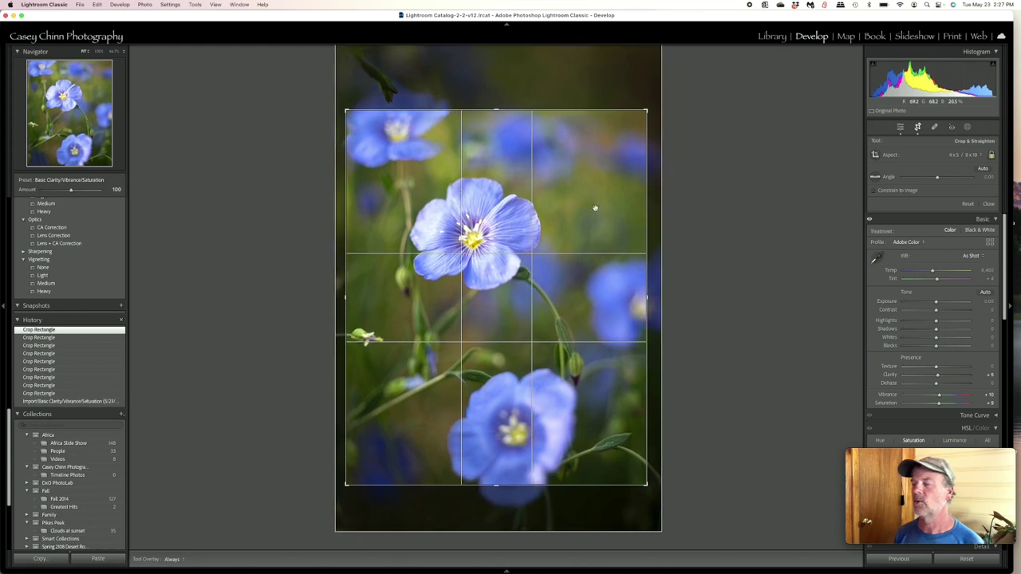
{"action": "left_click", "coordinate": [919, 127]}
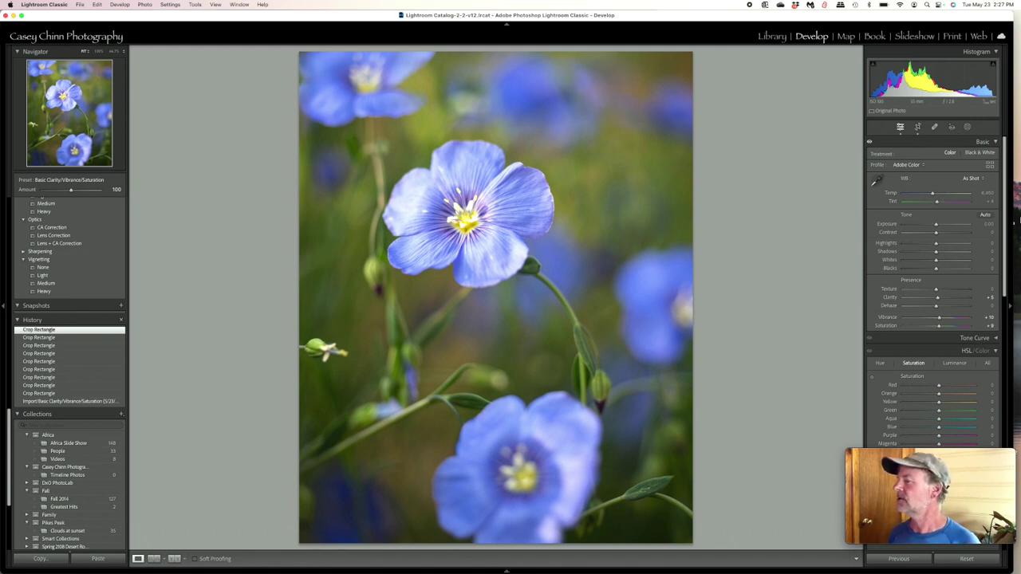
Step: Raise the photo's Texture moderately and lower its Clarity to -6
{"action": "scroll", "coordinate": [1003, 201], "scroll_direction": "down", "scroll_amount": 3}
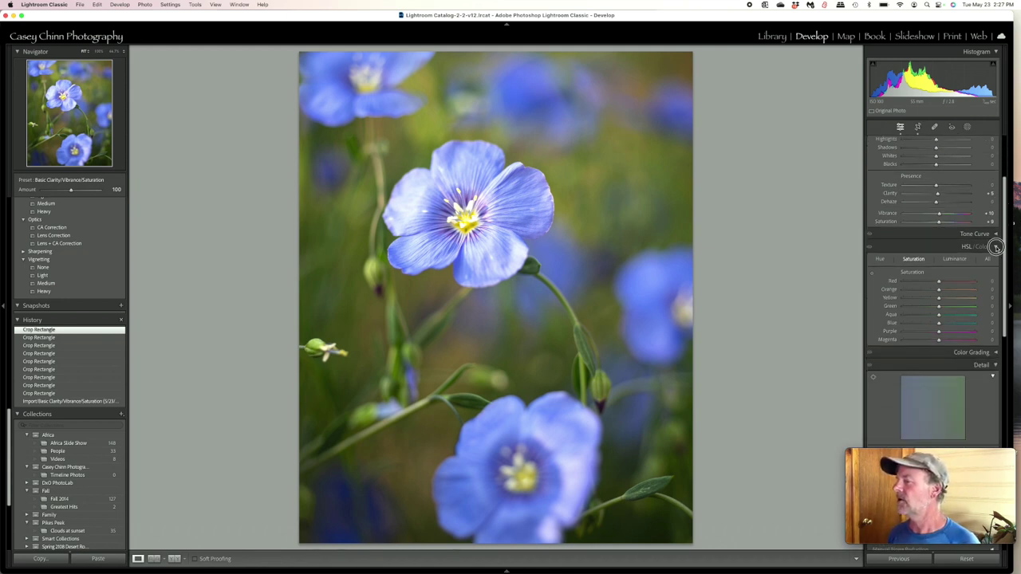
{"action": "scroll", "coordinate": [997, 239], "scroll_direction": "up", "scroll_amount": 3}
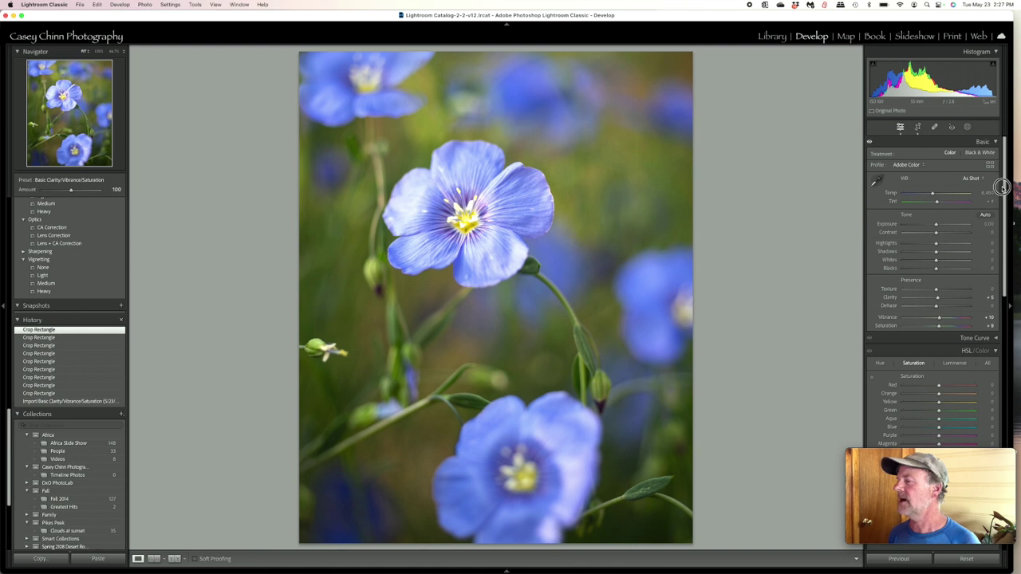
{"action": "left_click", "coordinate": [938, 290]}
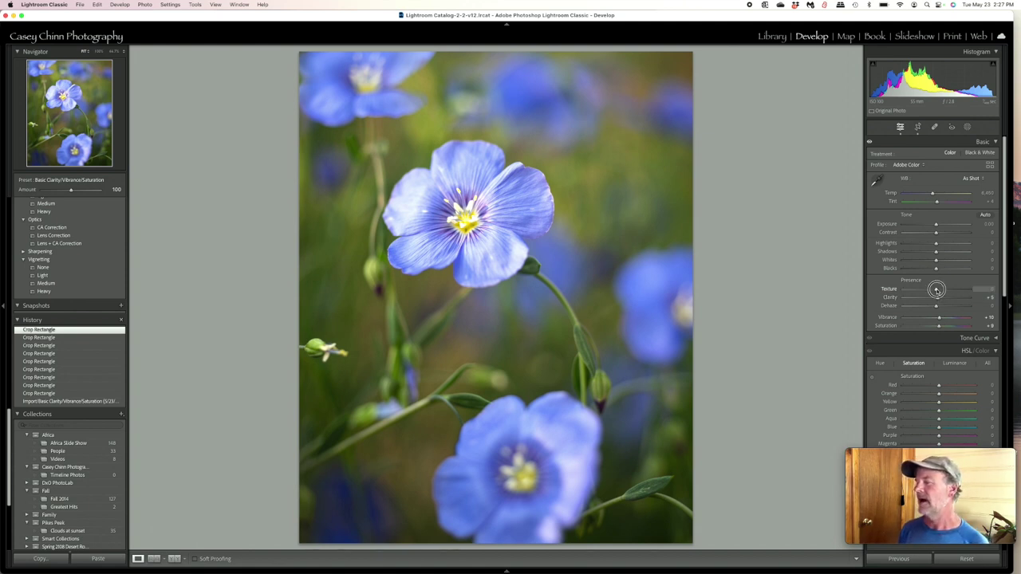
{"action": "left_click_drag", "start_coordinate": [939, 289], "coordinate": [949, 290]}
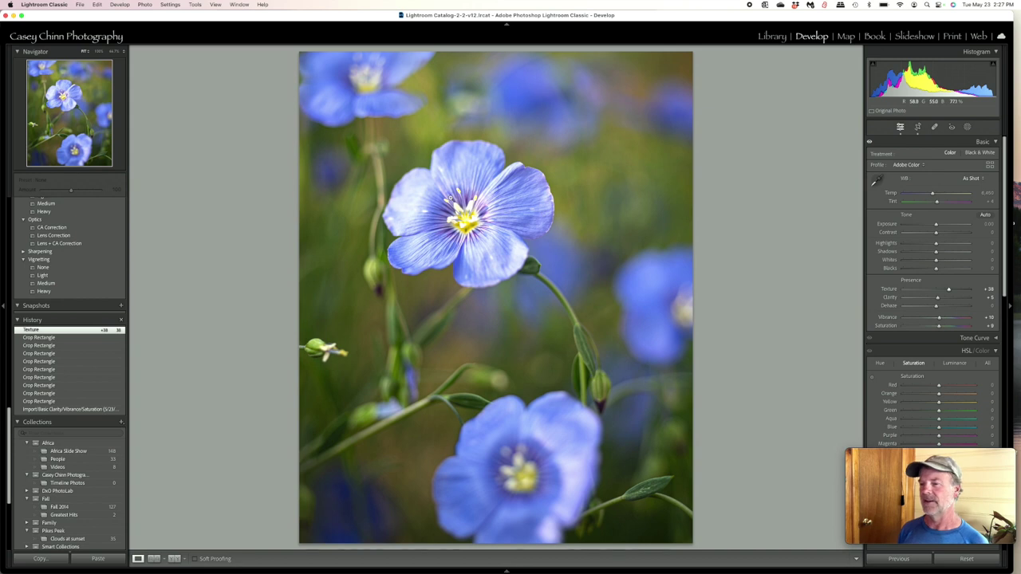
{"action": "left_click", "coordinate": [939, 297]}
{"action": "mouse_move", "coordinate": [940, 298]}
{"action": "left_mouse_down"}
{"action": "mouse_move", "coordinate": [930, 297]}
{"action": "mouse_move", "coordinate": [956, 291]}
{"action": "left_mouse_up"}
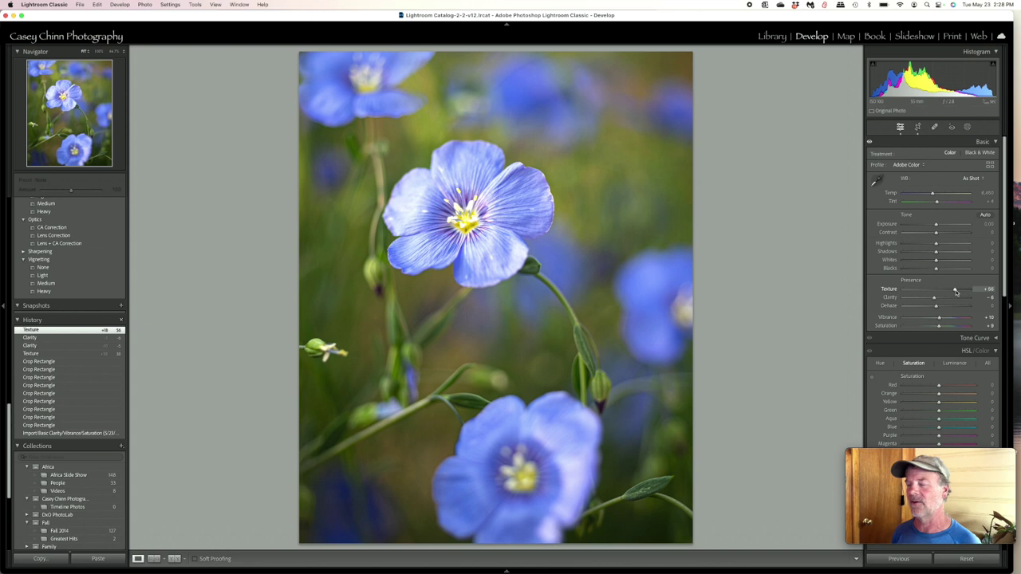
{"action": "left_click_drag", "start_coordinate": [956, 291], "coordinate": [950, 290]}
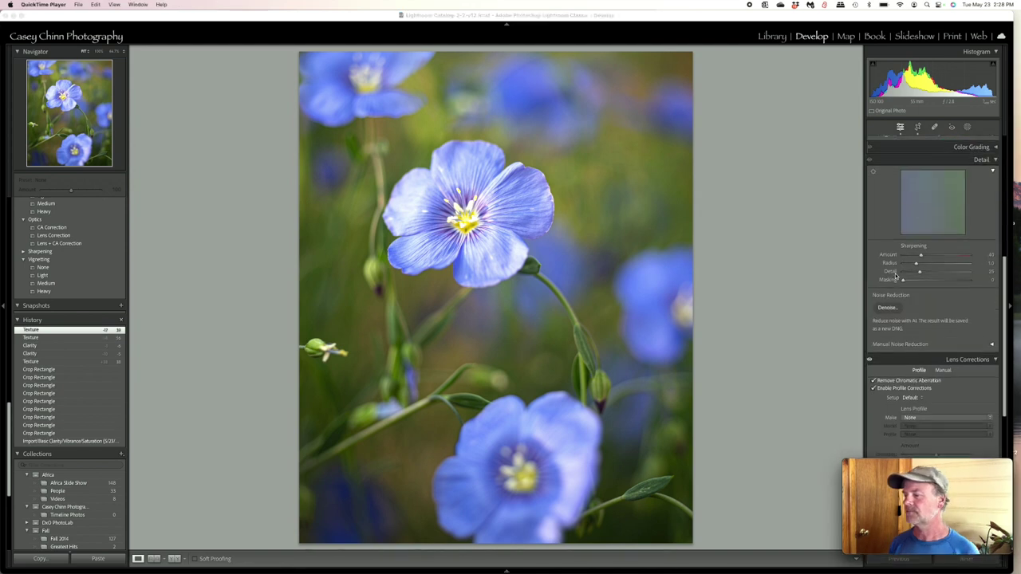
Step: Darken the photo's edges with a Highlight Priority post-crop vignette, setting the amount to -20
{"action": "scroll", "coordinate": [895, 274], "scroll_direction": "down", "scroll_amount": 8}
{"action": "scroll", "coordinate": [895, 276], "scroll_direction": "down", "scroll_amount": 5}
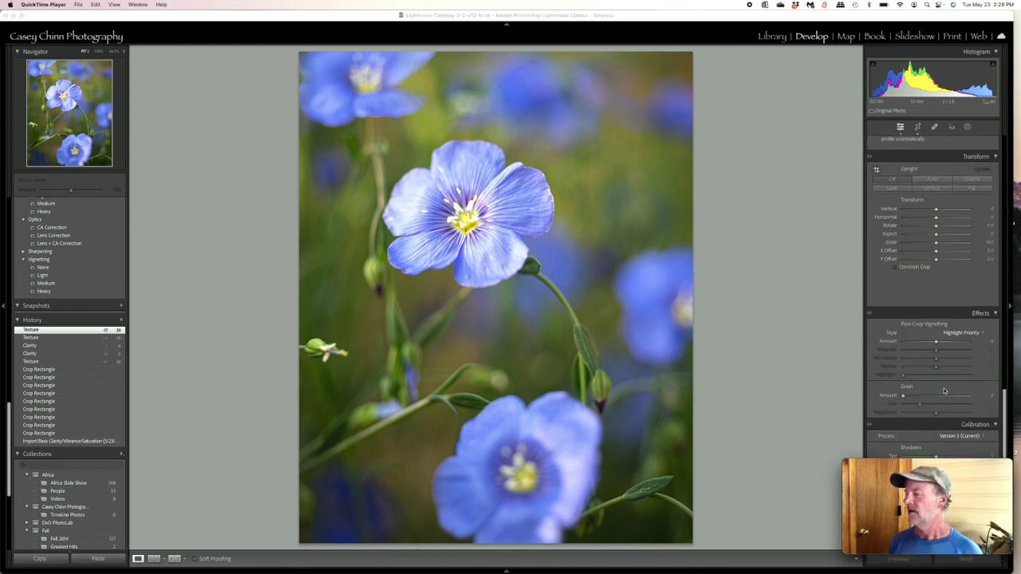
{"action": "left_click_drag", "start_coordinate": [937, 343], "coordinate": [930, 343]}
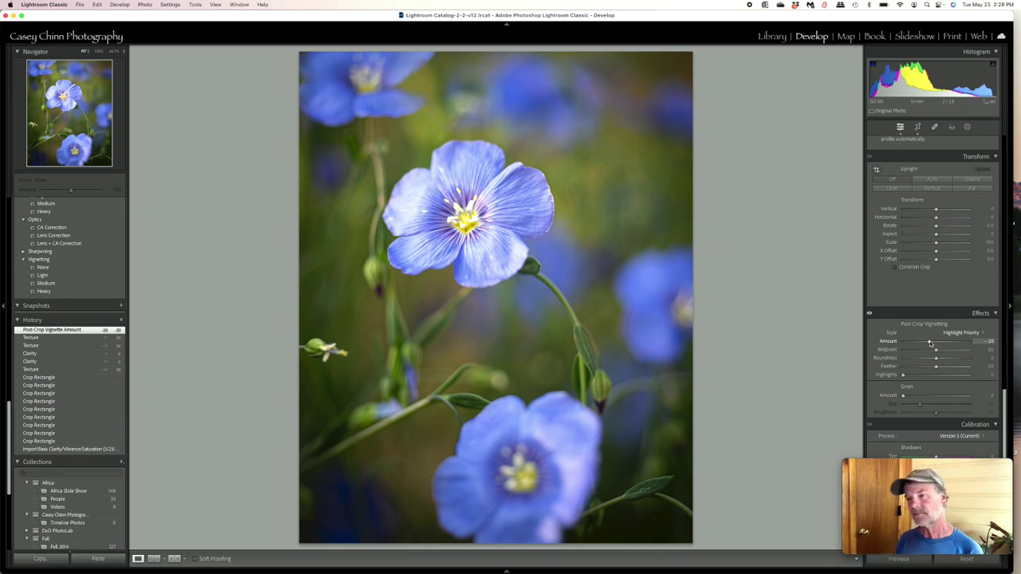
Step: Strengthen the vignette amount to -24 and set the photo's Blacks to -24, Whites to +25 and Highlights to -56
{"action": "left_click_drag", "start_coordinate": [929, 343], "coordinate": [928, 342]}
{"action": "scroll", "coordinate": [912, 397], "scroll_direction": "up", "scroll_amount": 1}
{"action": "scroll", "coordinate": [912, 397], "scroll_direction": "up", "scroll_amount": 10}
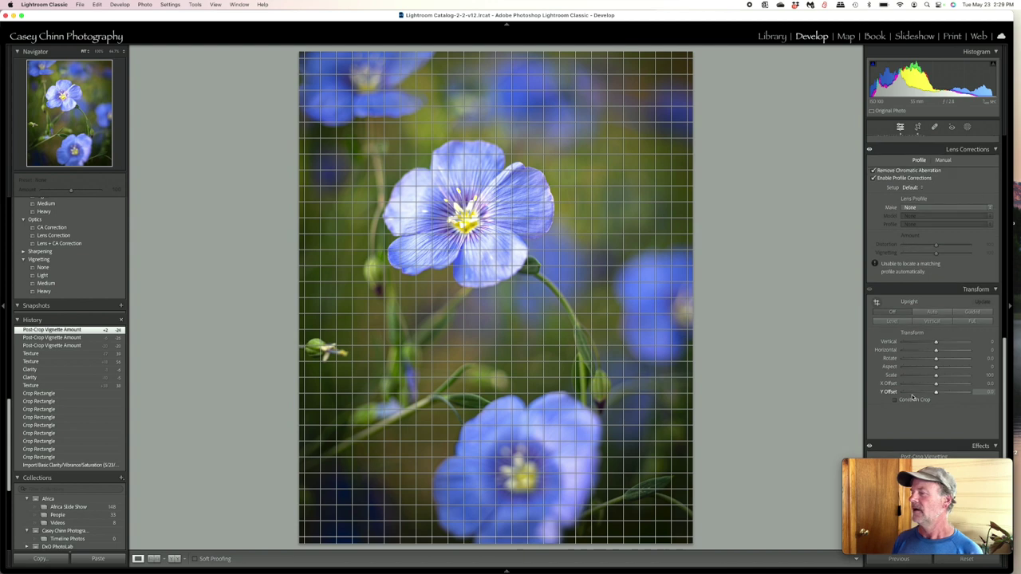
{"action": "scroll", "coordinate": [944, 292], "scroll_direction": "up", "scroll_amount": 2}
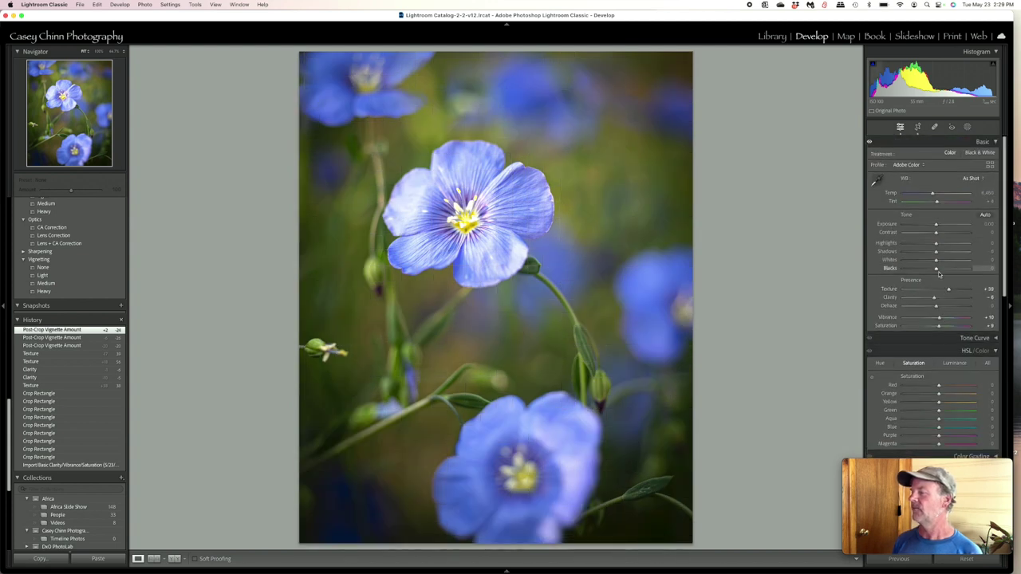
{"action": "mouse_move", "coordinate": [937, 270]}
{"action": "left_mouse_down"}
{"action": "mouse_move", "coordinate": [925, 270]}
{"action": "mouse_move", "coordinate": [944, 262]}
{"action": "left_mouse_up"}
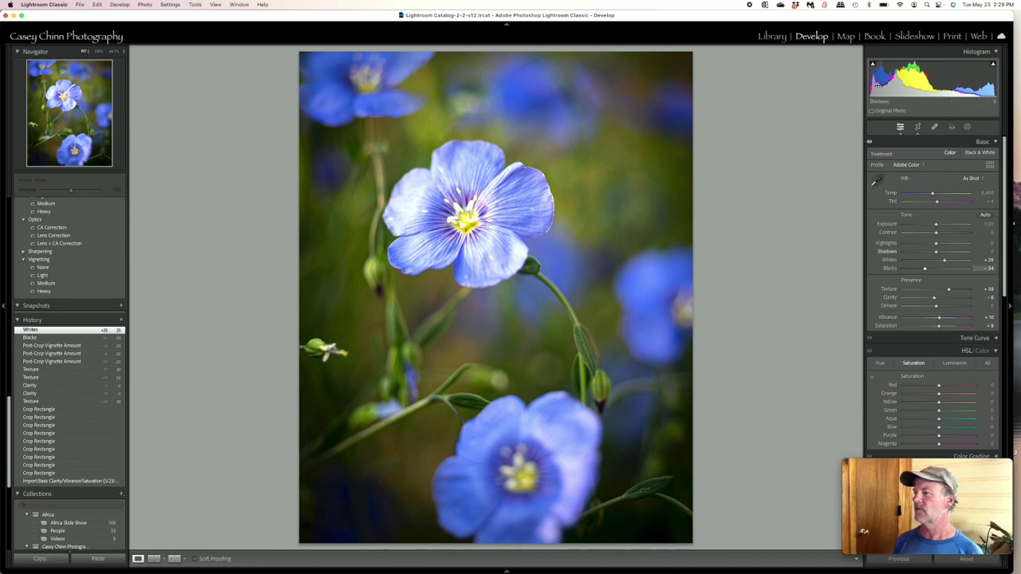
{"action": "left_click_drag", "start_coordinate": [937, 246], "coordinate": [918, 245]}
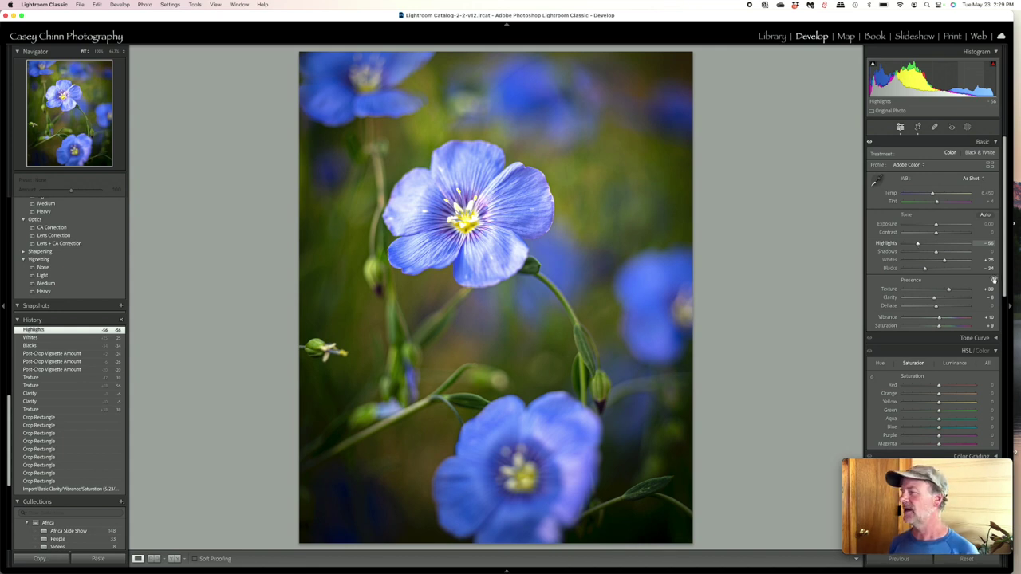
Step: Ease the post-crop vignette amount to -10 and give the photo a one-star rating
{"action": "left_click_drag", "start_coordinate": [1008, 254], "coordinate": [1015, 524]}
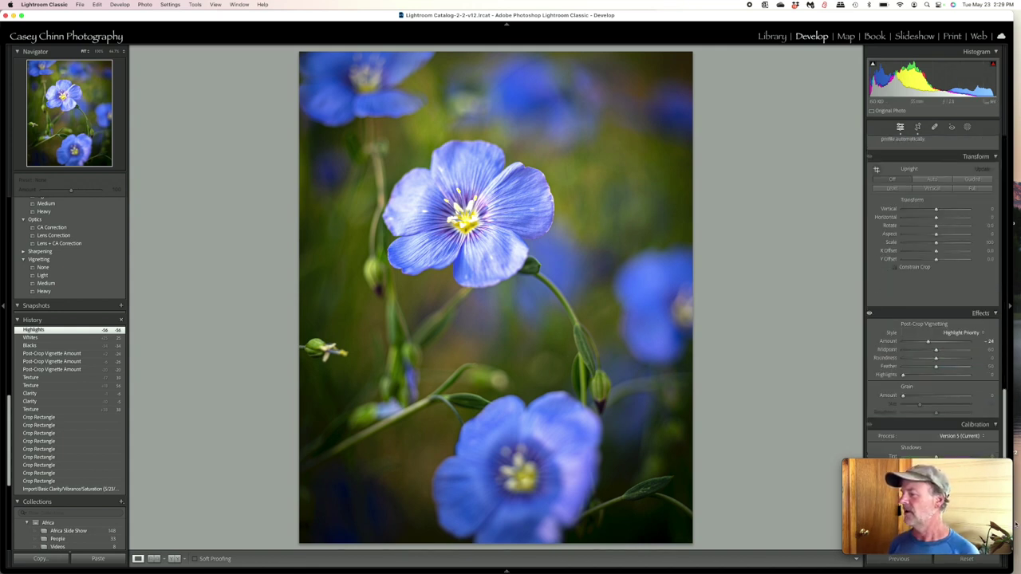
{"action": "left_click_drag", "start_coordinate": [929, 341], "coordinate": [934, 342]}
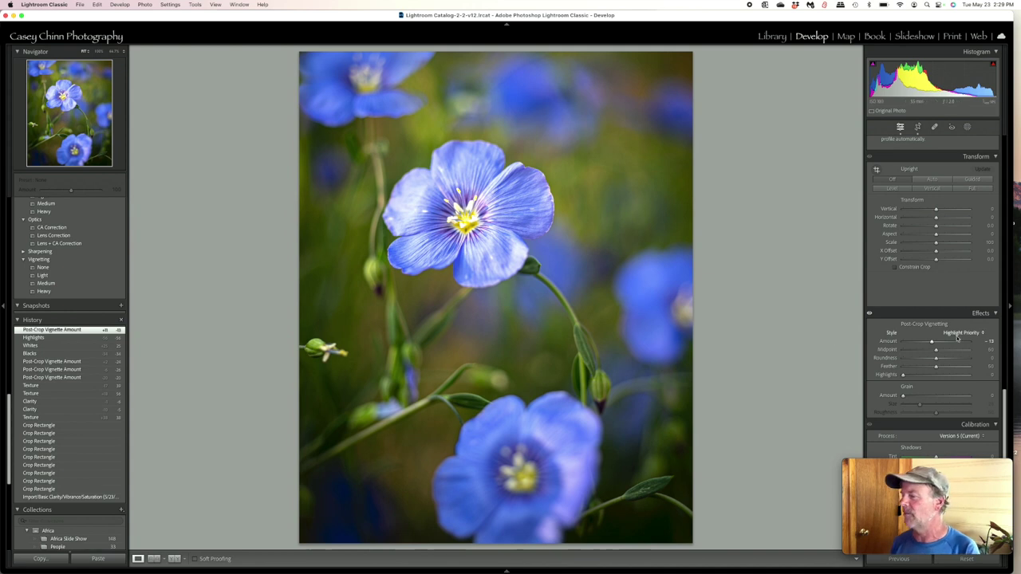
{"action": "left_click_drag", "start_coordinate": [932, 342], "coordinate": [933, 342]}
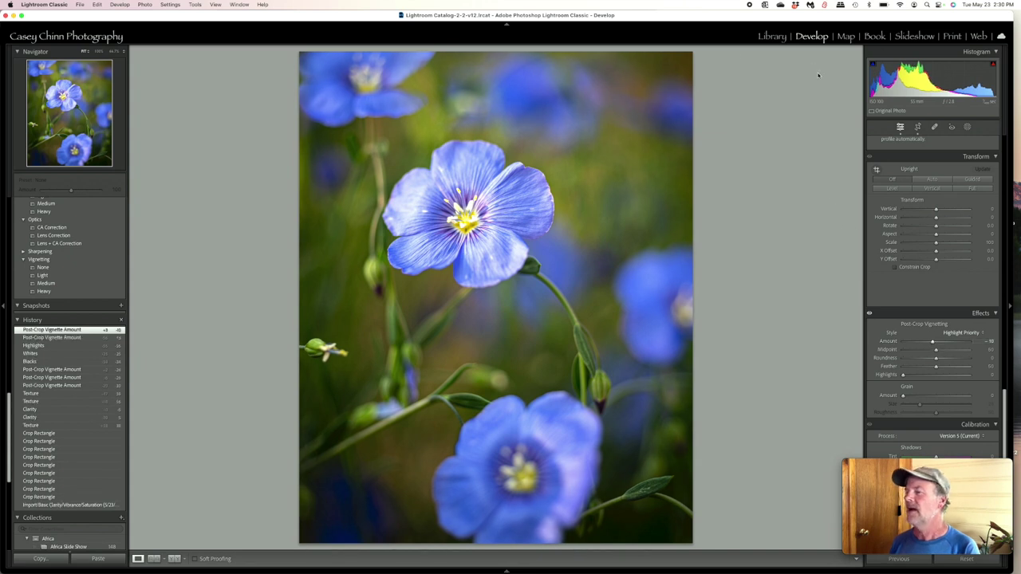
{"action": "key", "text": "1"}
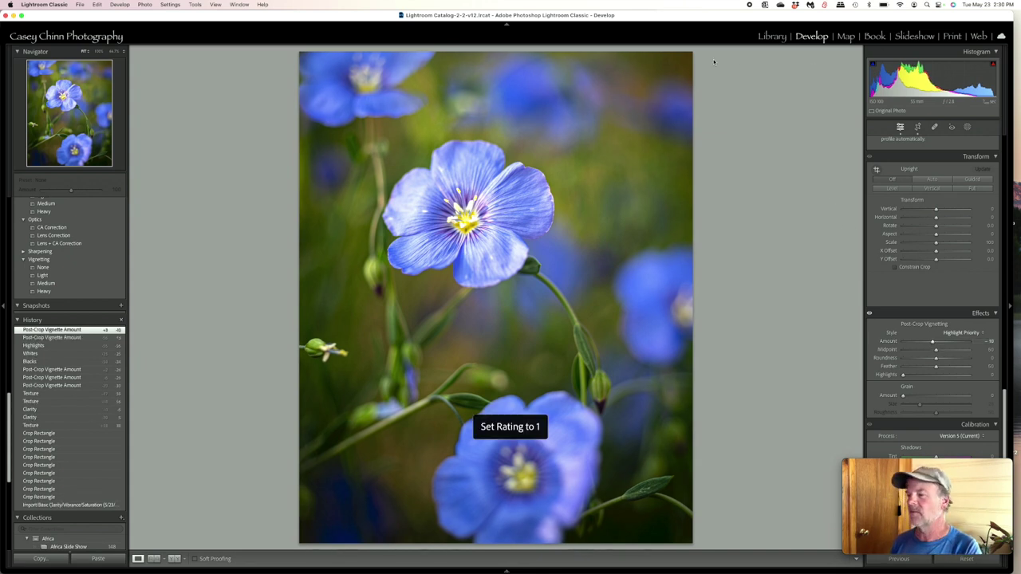
Step: Return to the library, compare the similar two-flower shots full screen and zoomed in, and rate the eighth photo one star
{"action": "left_click", "coordinate": [772, 36]}
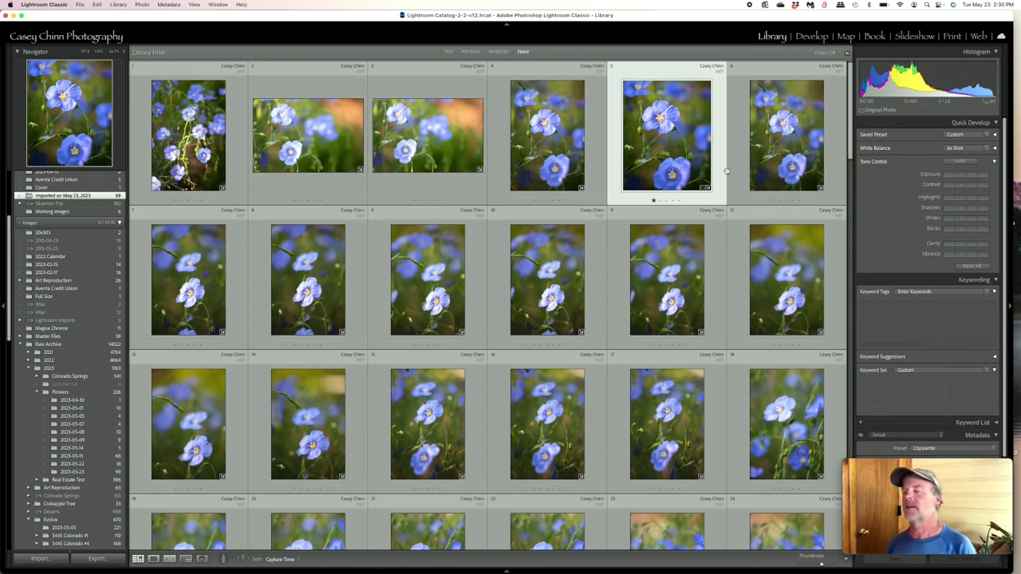
{"action": "left_click", "coordinate": [214, 281]}
{"action": "key", "text": "f"}
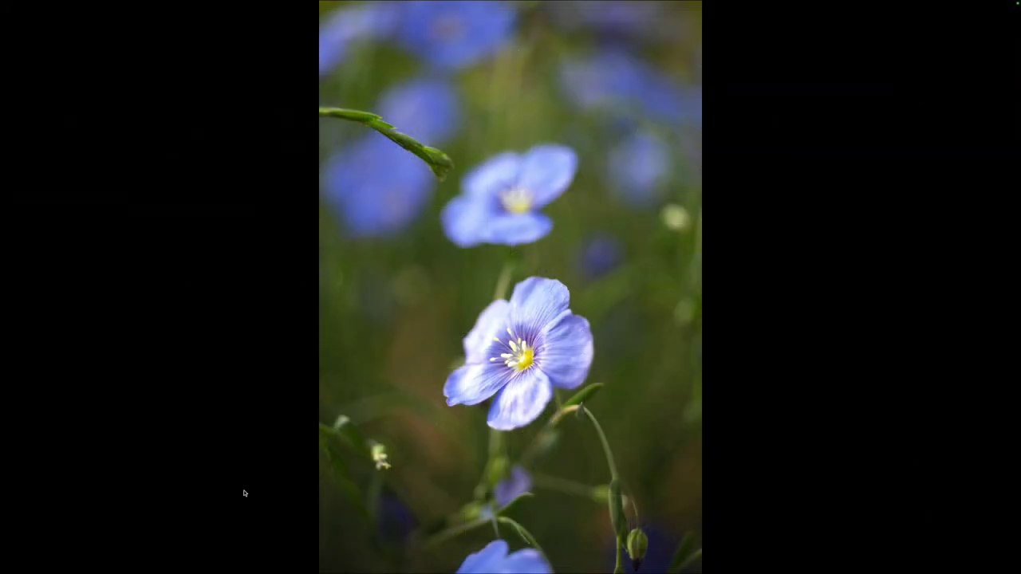
{"action": "left_click", "coordinate": [524, 358]}
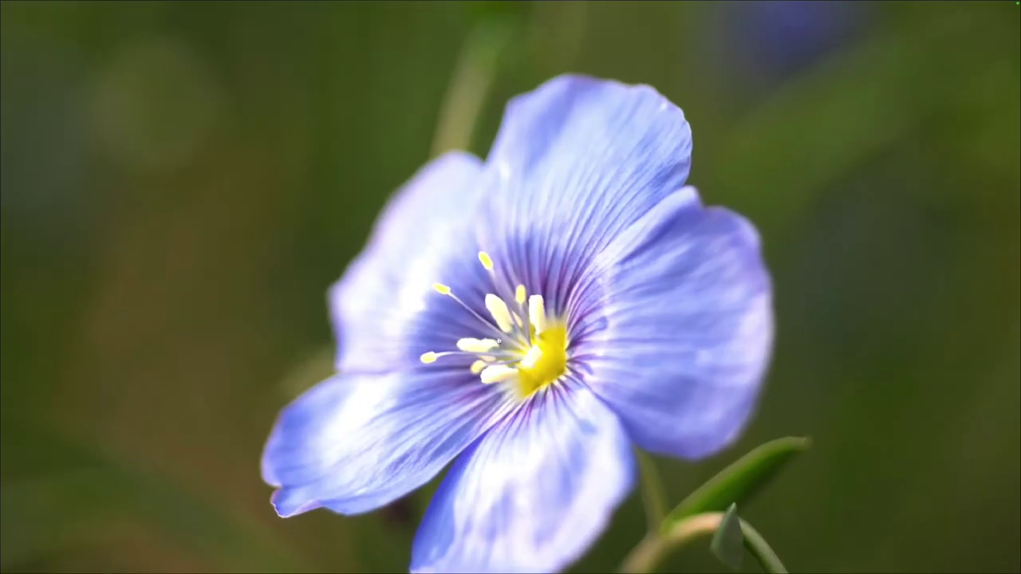
{"action": "left_click", "coordinate": [516, 364]}
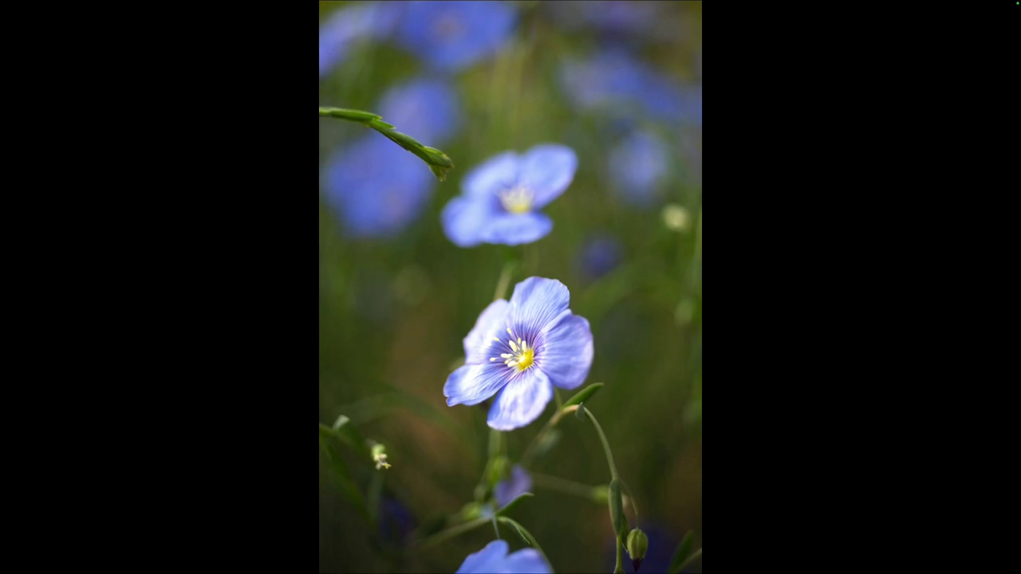
{"action": "left_click", "coordinate": [504, 351]}
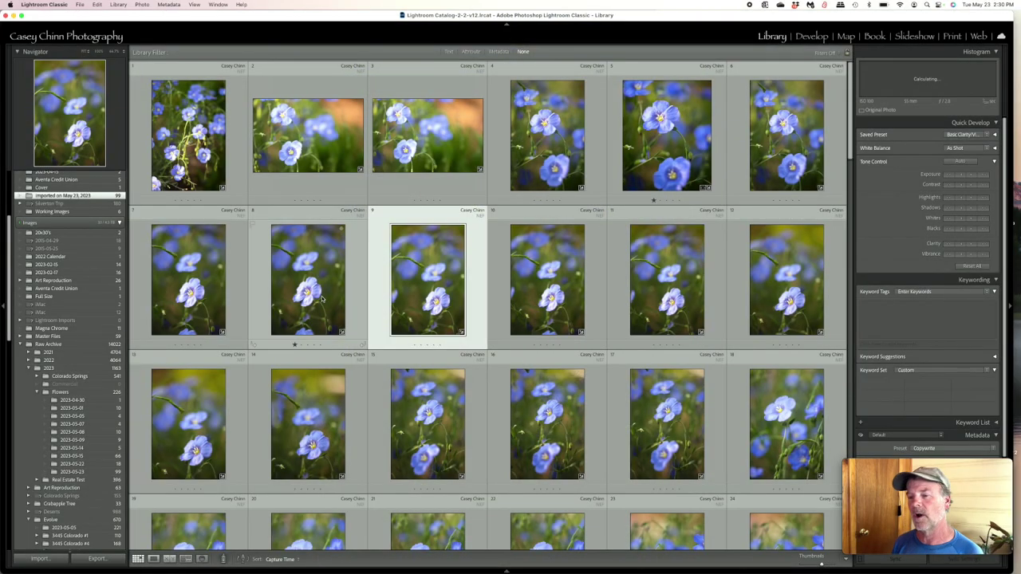
{"action": "left_click", "coordinate": [321, 297]}
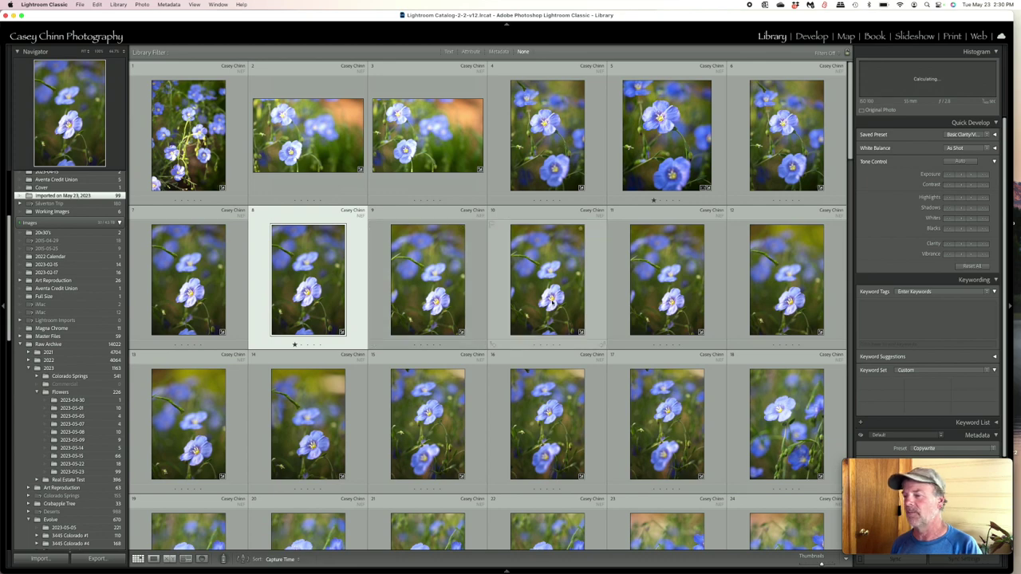
{"action": "left_click", "coordinate": [548, 279]}
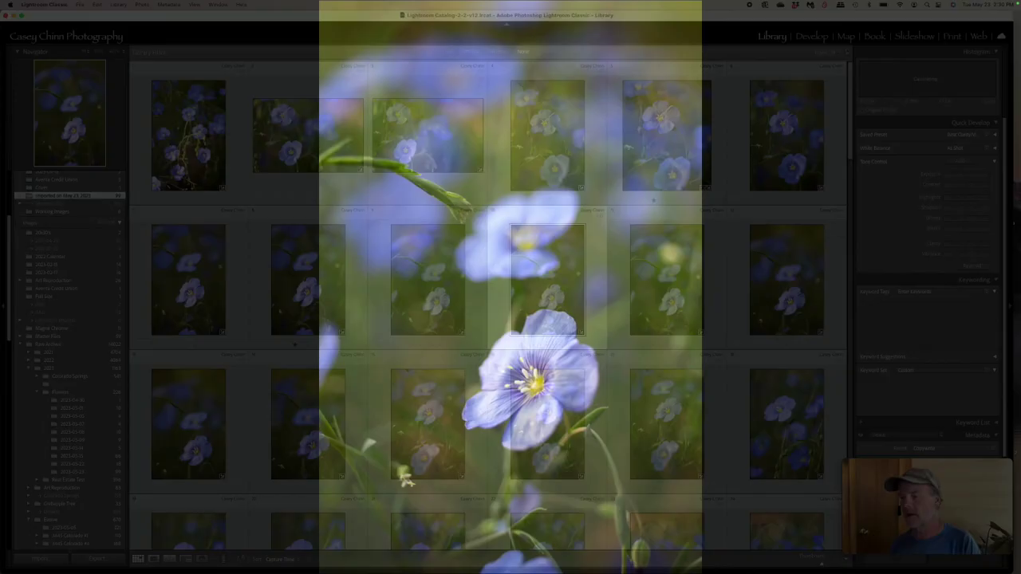
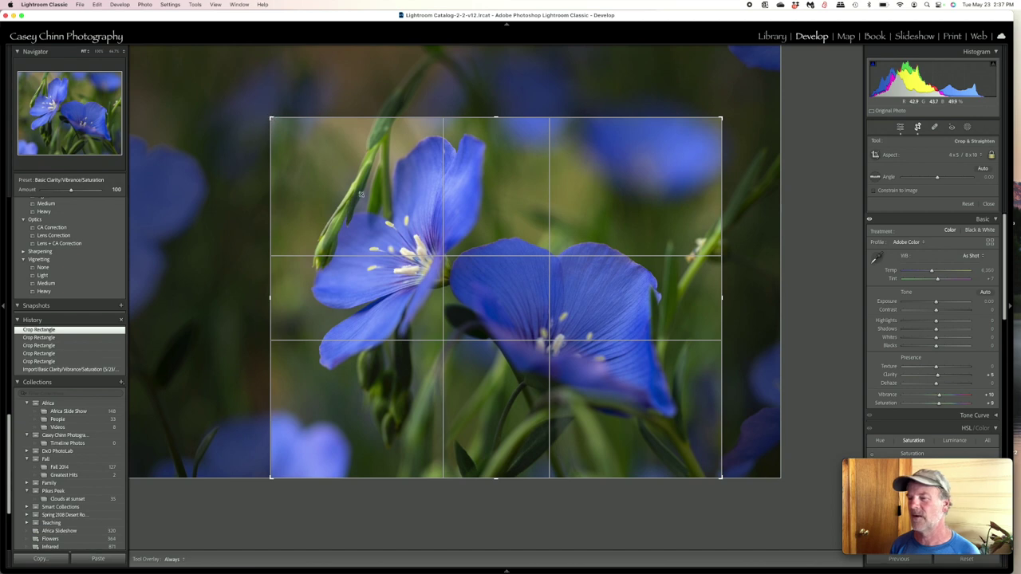
Step: Fine-tune and apply the crop around the two deep blue flowers, and set Blacks to -37, Highlights to -33 and Whites to +47
{"action": "left_click_drag", "start_coordinate": [367, 204], "coordinate": [368, 210]}
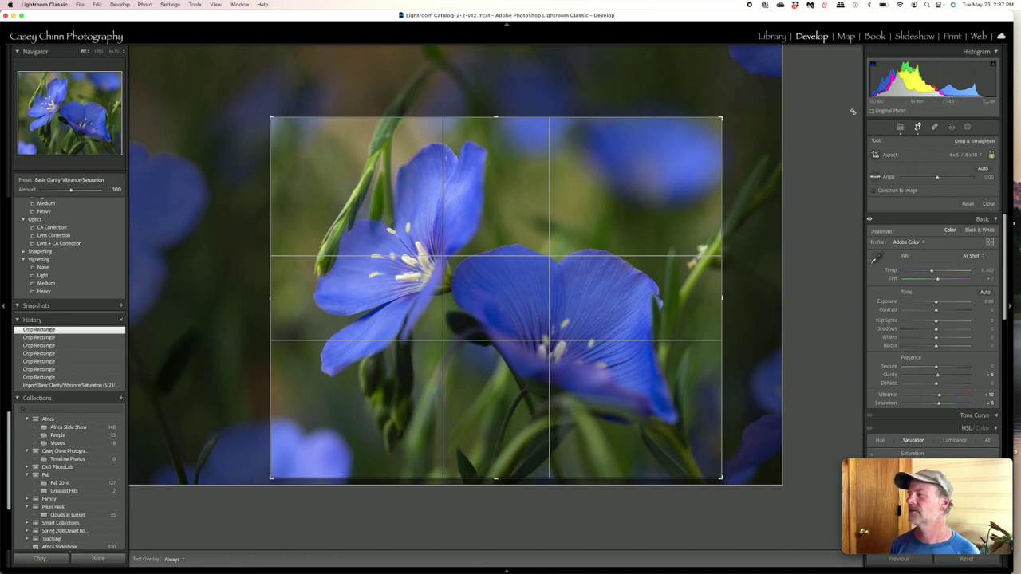
{"action": "left_click", "coordinate": [919, 128]}
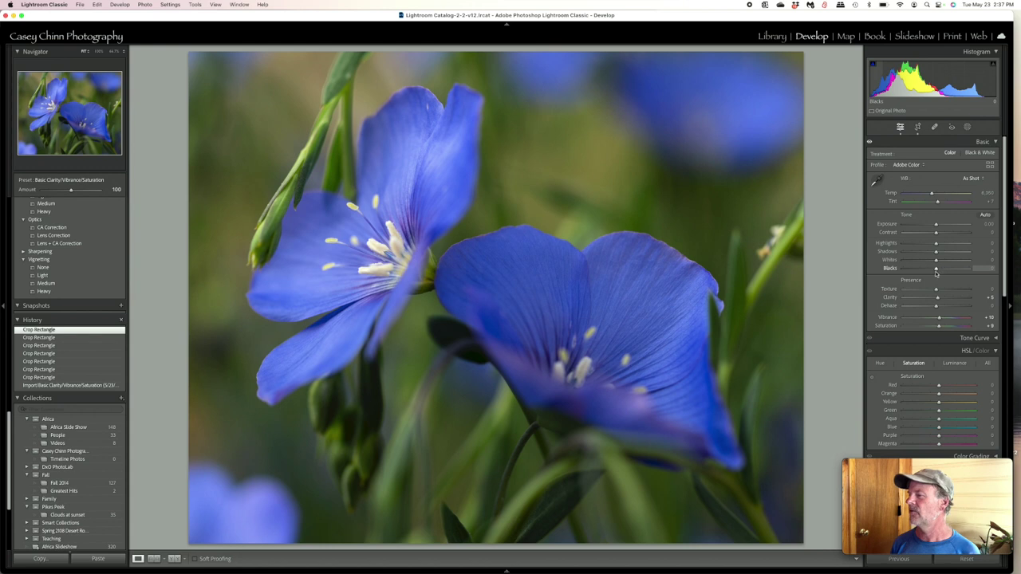
{"action": "mouse_move", "coordinate": [938, 268]}
{"action": "left_mouse_down"}
{"action": "mouse_move", "coordinate": [924, 269]}
{"action": "mouse_move", "coordinate": [951, 262]}
{"action": "left_mouse_up"}
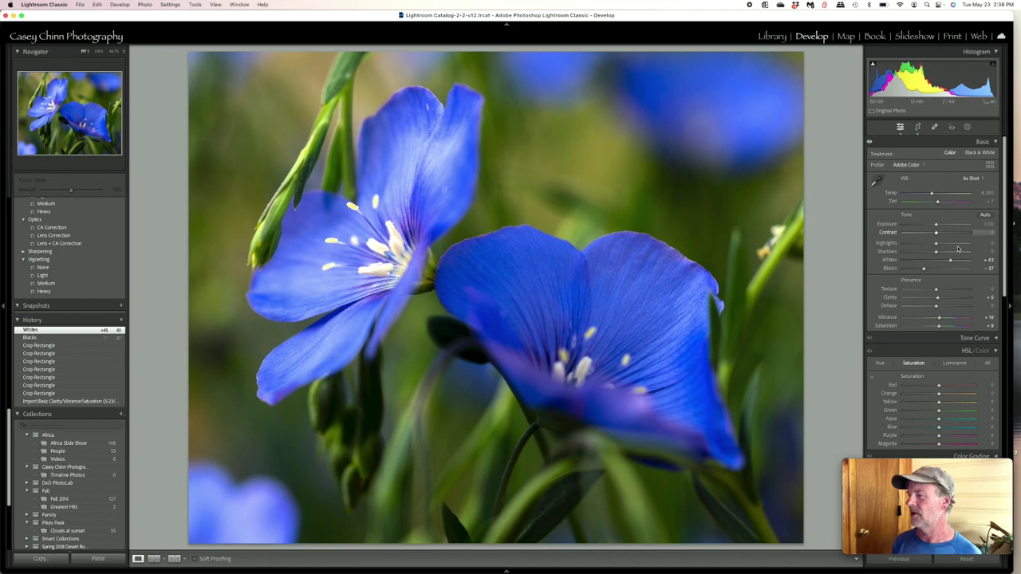
{"action": "left_click_drag", "start_coordinate": [938, 243], "coordinate": [952, 262]}
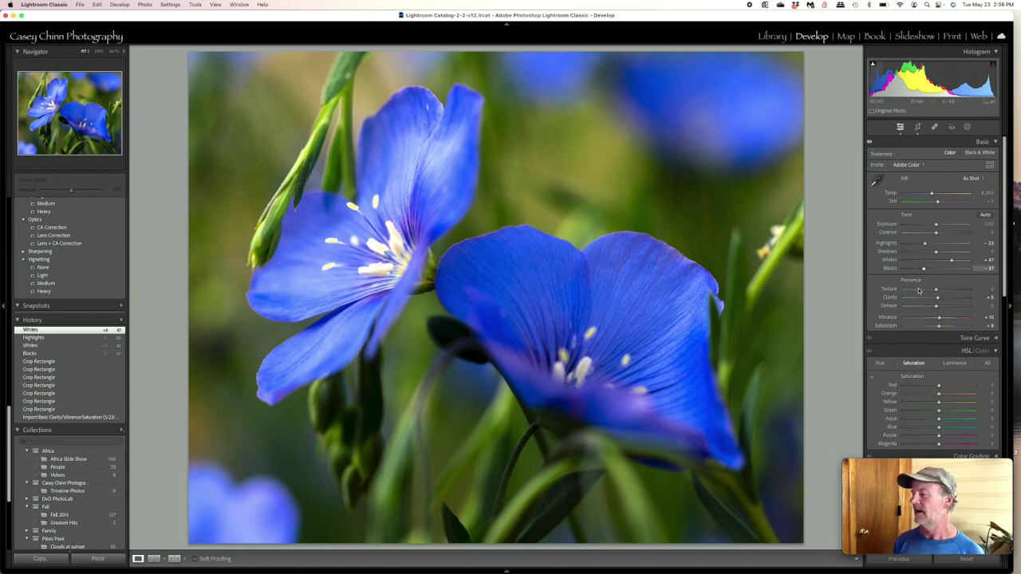
Step: Set the photo's Texture to +38 and its Clarity to -17
{"action": "scroll", "coordinate": [907, 318], "scroll_direction": "down", "scroll_amount": 2}
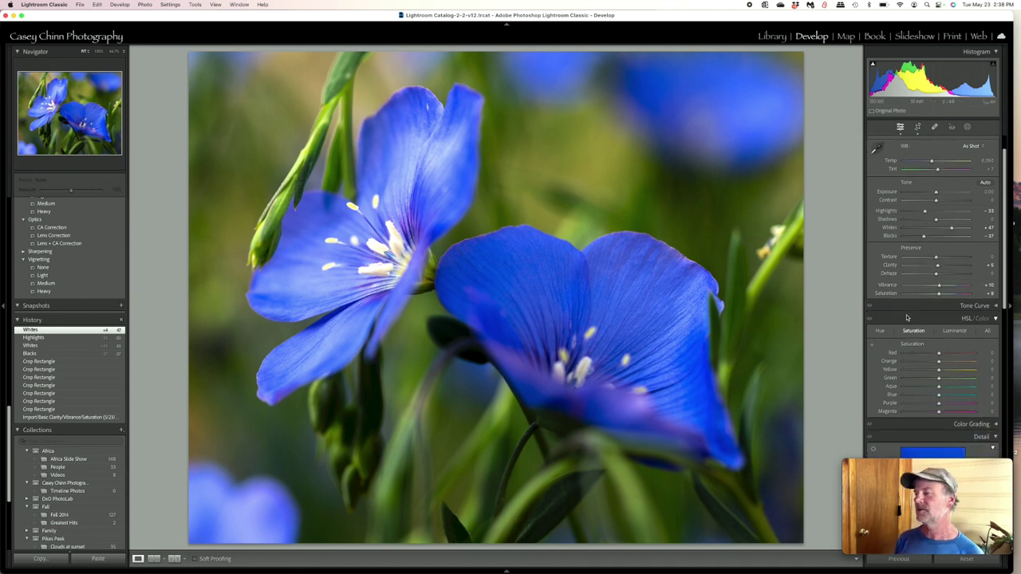
{"action": "scroll", "coordinate": [907, 318], "scroll_direction": "up", "scroll_amount": 2}
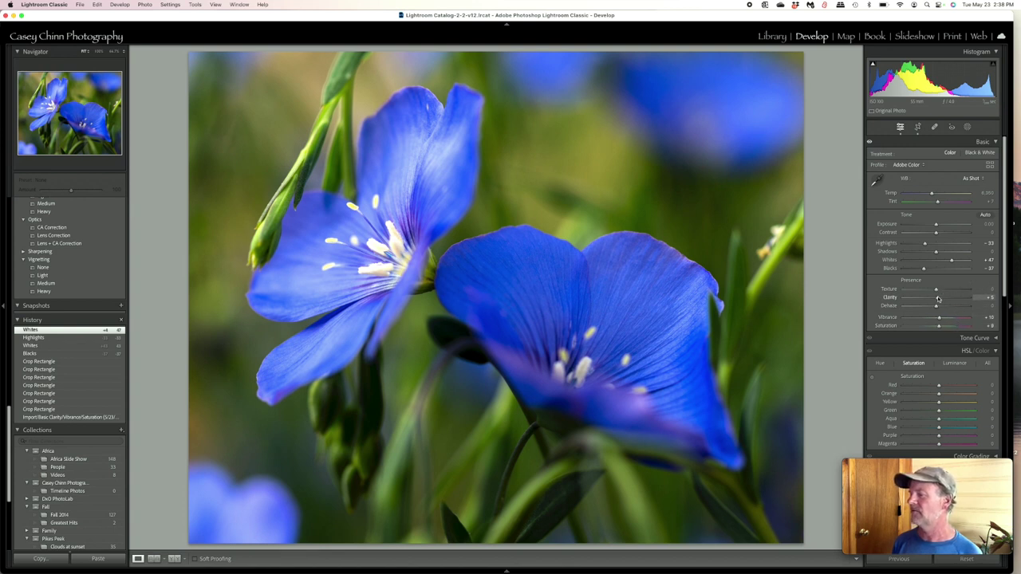
{"action": "mouse_move", "coordinate": [936, 290]}
{"action": "left_mouse_down"}
{"action": "mouse_move", "coordinate": [950, 292]}
{"action": "mouse_move", "coordinate": [918, 297]}
{"action": "mouse_move", "coordinate": [930, 298]}
{"action": "left_mouse_up"}
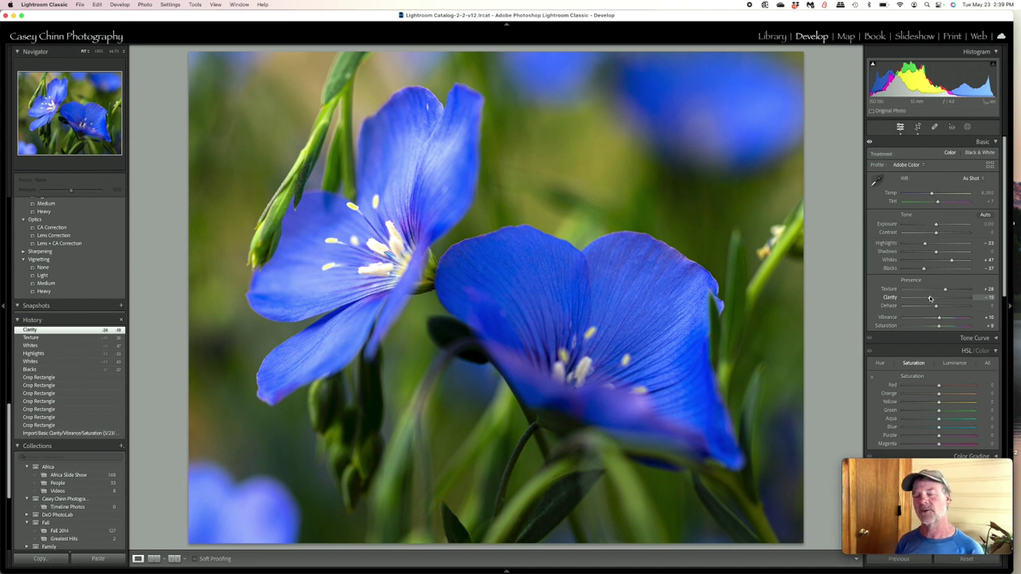
{"action": "mouse_move", "coordinate": [944, 290]}
{"action": "left_mouse_down"}
{"action": "mouse_move", "coordinate": [953, 292]}
{"action": "mouse_move", "coordinate": [932, 297]}
{"action": "mouse_move", "coordinate": [948, 298]}
{"action": "mouse_move", "coordinate": [919, 299]}
{"action": "mouse_move", "coordinate": [947, 291]}
{"action": "left_mouse_up"}
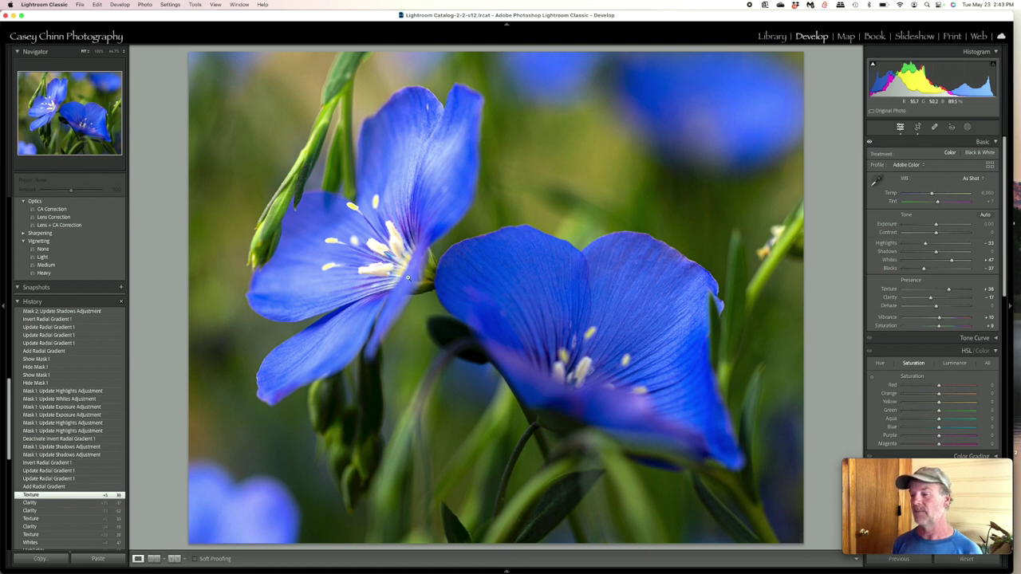
Step: Add a radial gradient mask, centre it over the left flower's bloom and invert it to affect the surroundings
{"action": "left_click", "coordinate": [968, 128]}
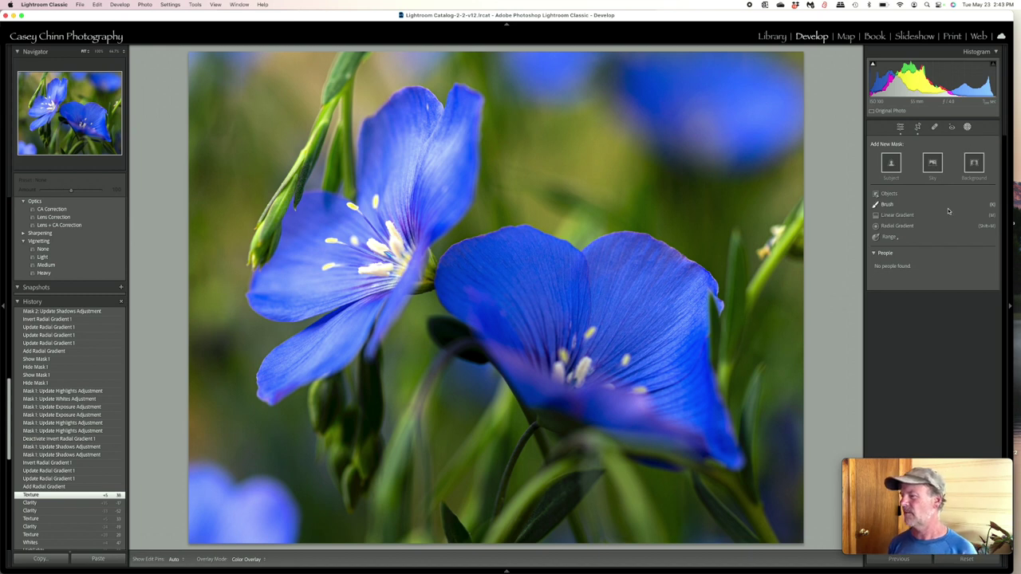
{"action": "left_click", "coordinate": [897, 226]}
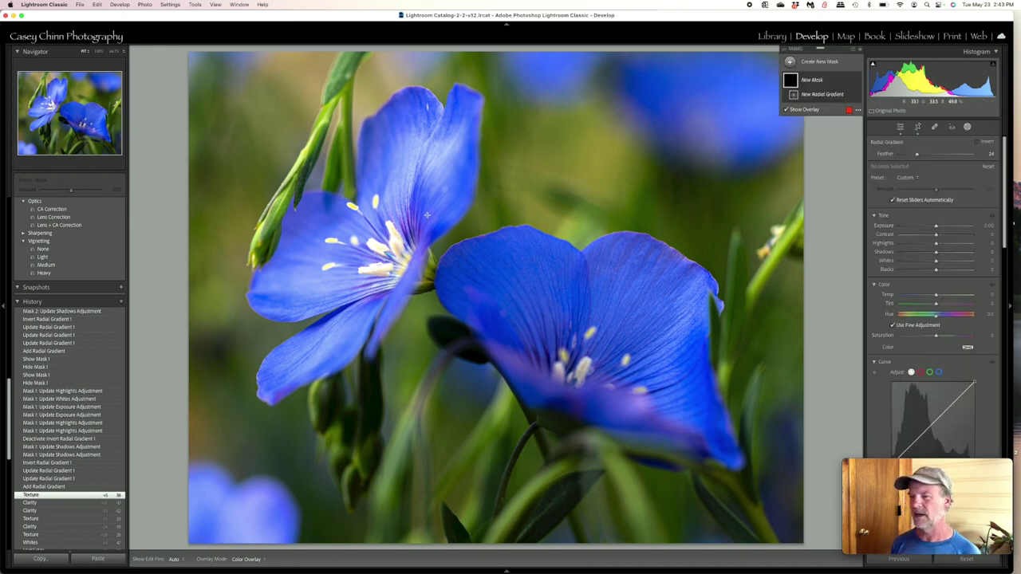
{"action": "left_click_drag", "start_coordinate": [356, 194], "coordinate": [462, 332]}
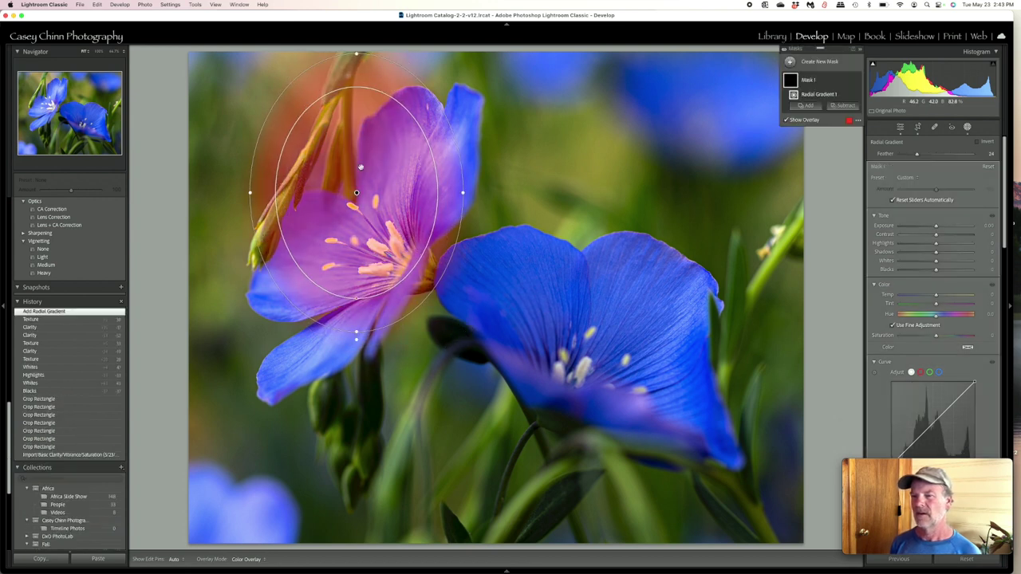
{"action": "left_click_drag", "start_coordinate": [365, 198], "coordinate": [370, 235]}
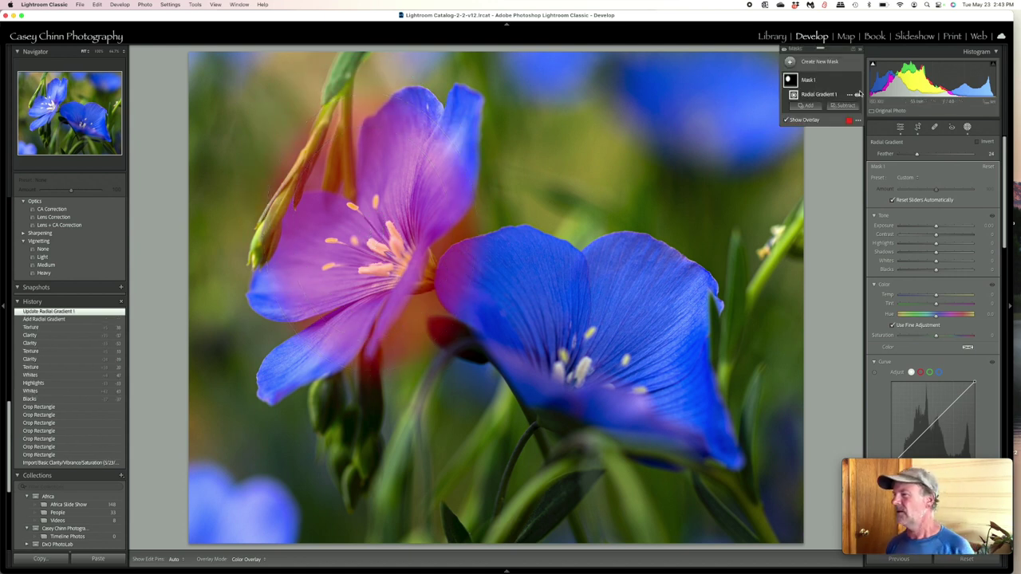
{"action": "left_click", "coordinate": [850, 94]}
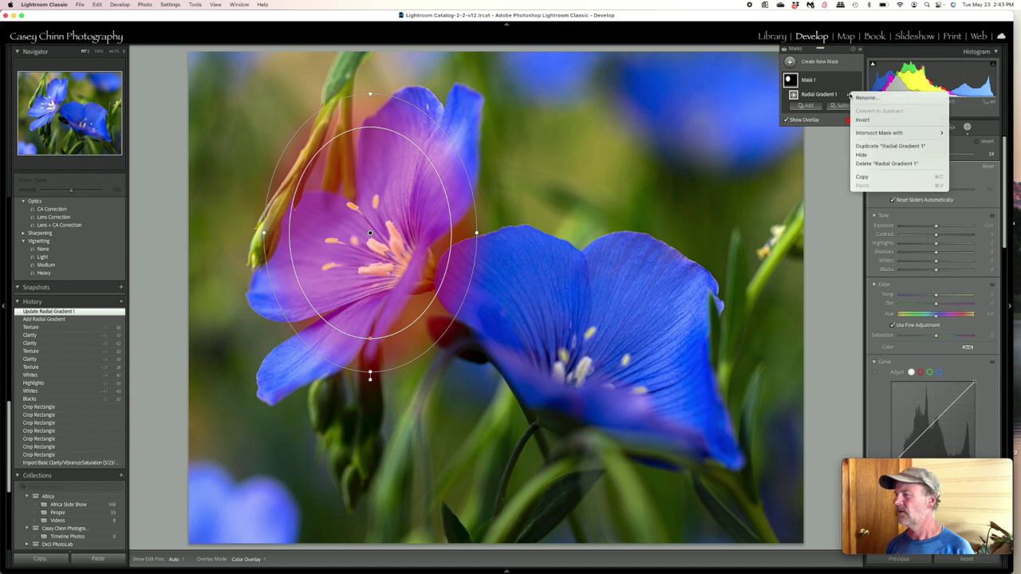
{"action": "left_click", "coordinate": [860, 120]}
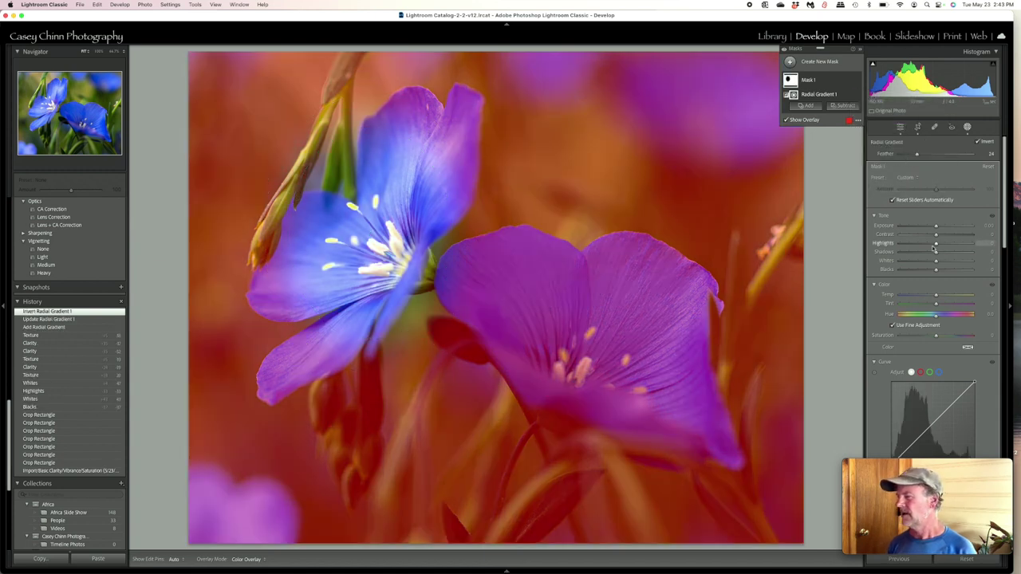
Step: Darken the surroundings by setting the radial mask's Shadows to -77, and compare the photo with the mask hidden and shown
{"action": "left_click_drag", "start_coordinate": [936, 253], "coordinate": [911, 251]}
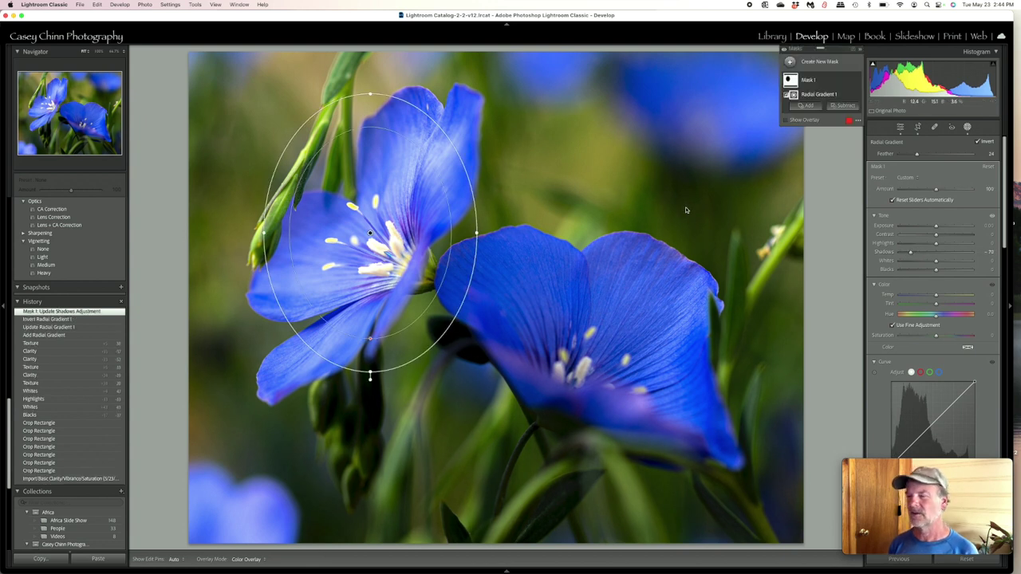
{"action": "left_click_drag", "start_coordinate": [910, 253], "coordinate": [909, 253]}
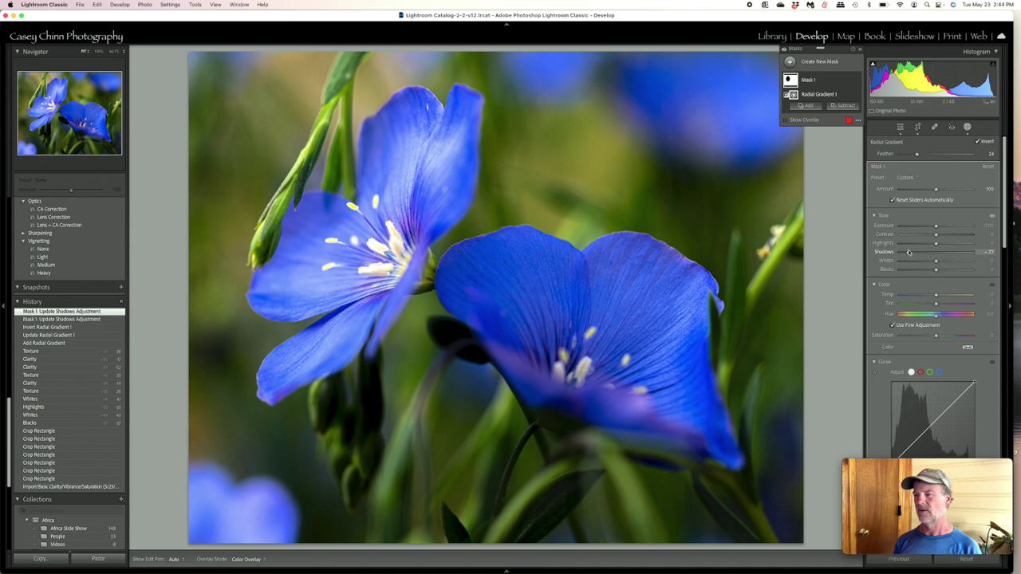
{"action": "left_click", "coordinate": [857, 81]}
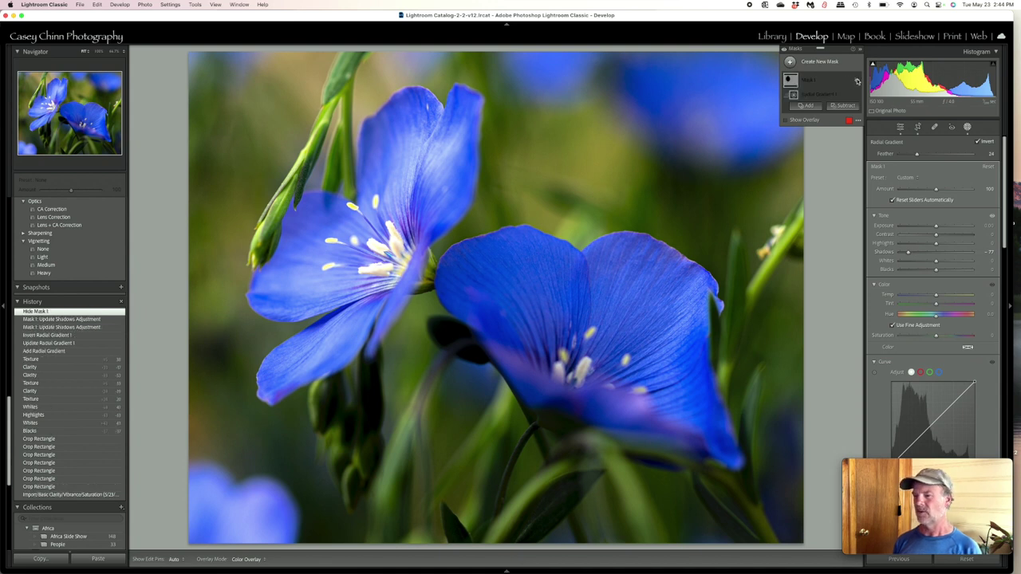
{"action": "left_click", "coordinate": [856, 81]}
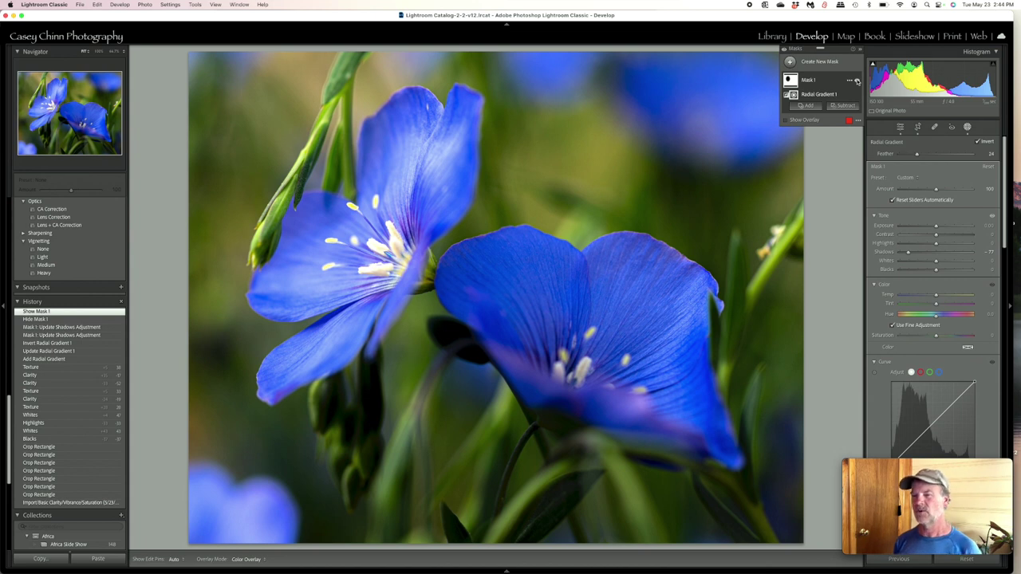
{"action": "left_click", "coordinate": [860, 50]}
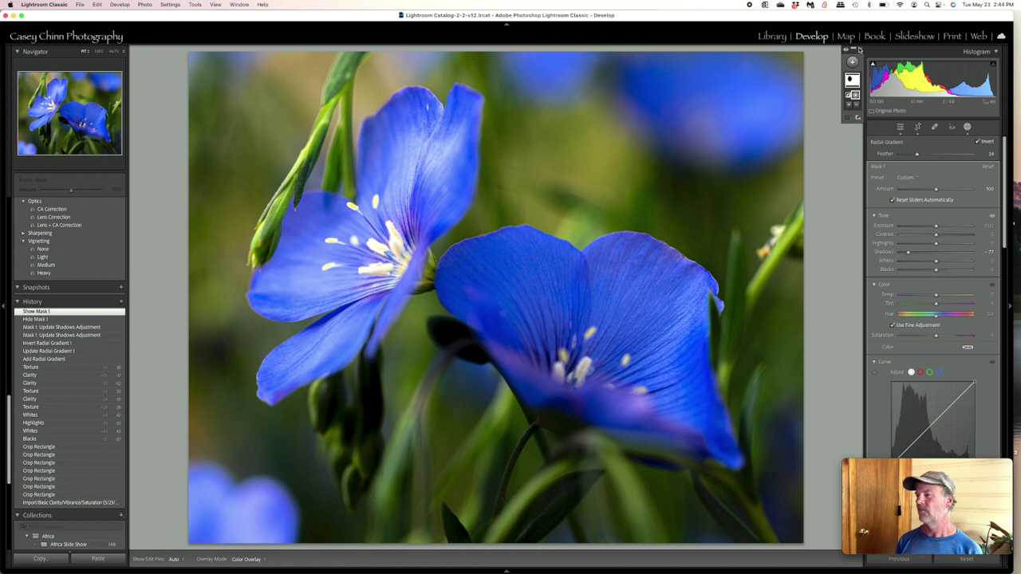
Step: Exit editing of the radial mask and give the two-flower photo a one-star rating
{"action": "left_click", "coordinate": [967, 127]}
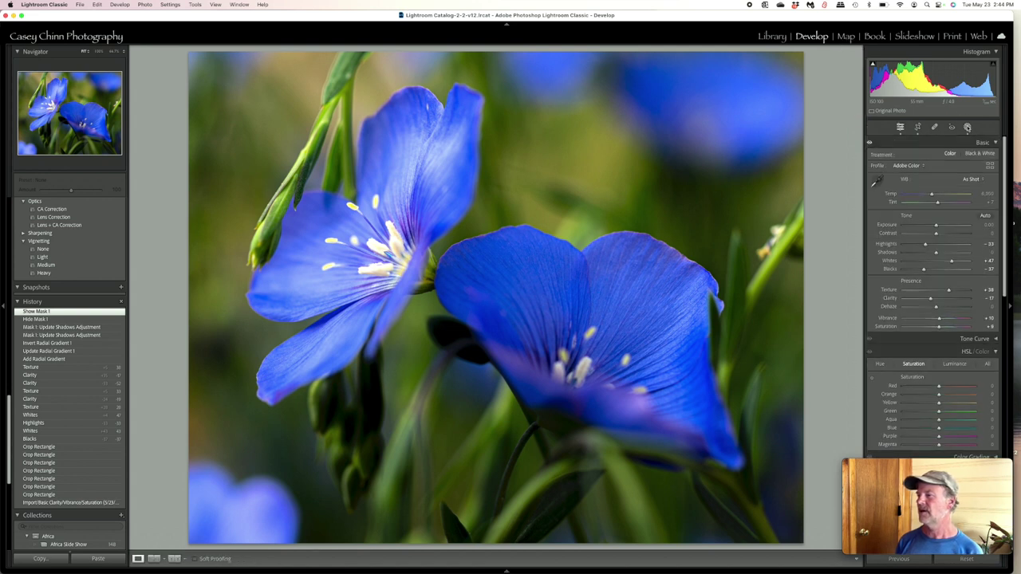
{"action": "left_click", "coordinate": [967, 127]}
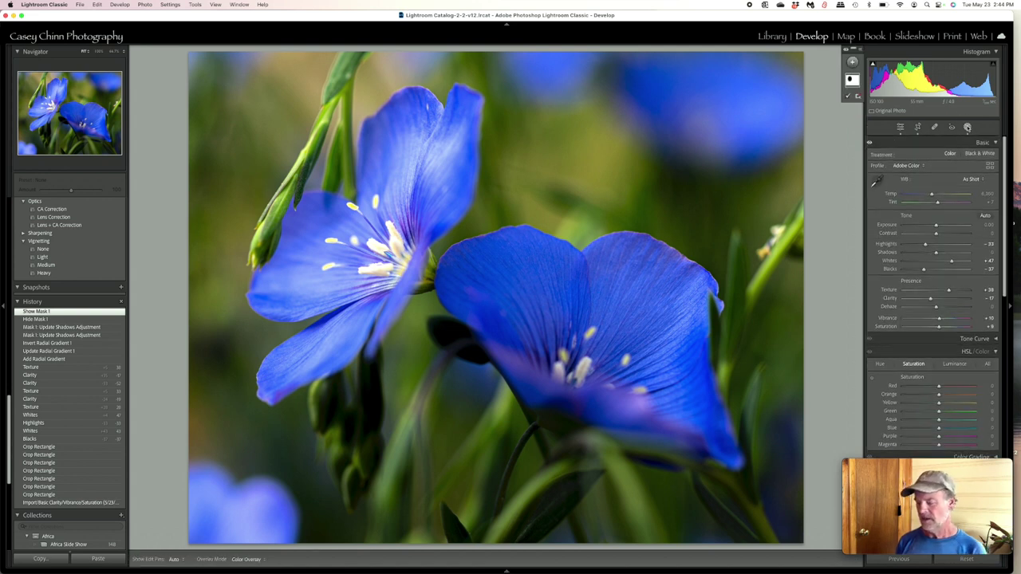
{"action": "key", "text": "1"}
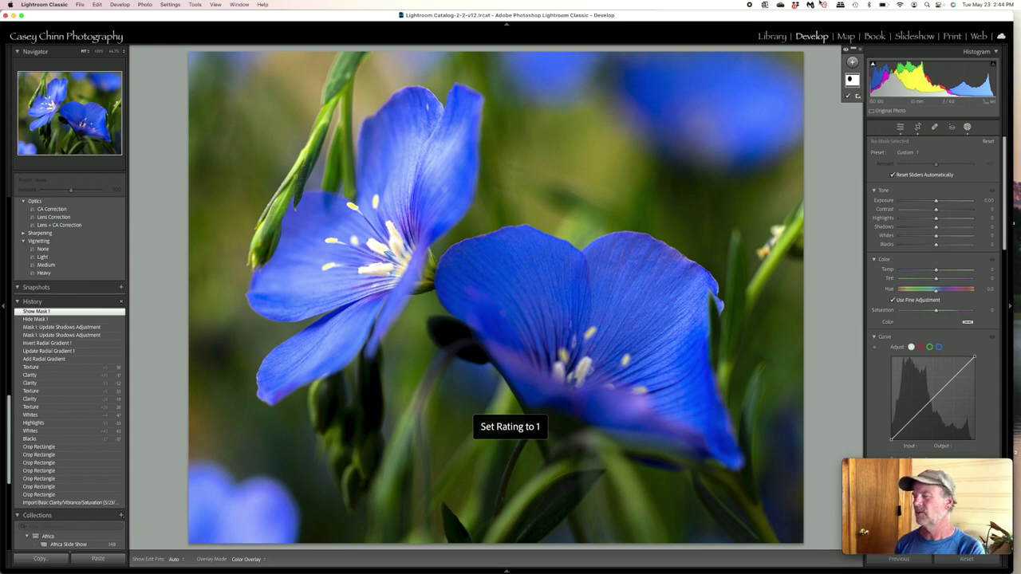
Step: Return to the Library grid of imported photos and sort it by Rating
{"action": "left_click", "coordinate": [773, 40]}
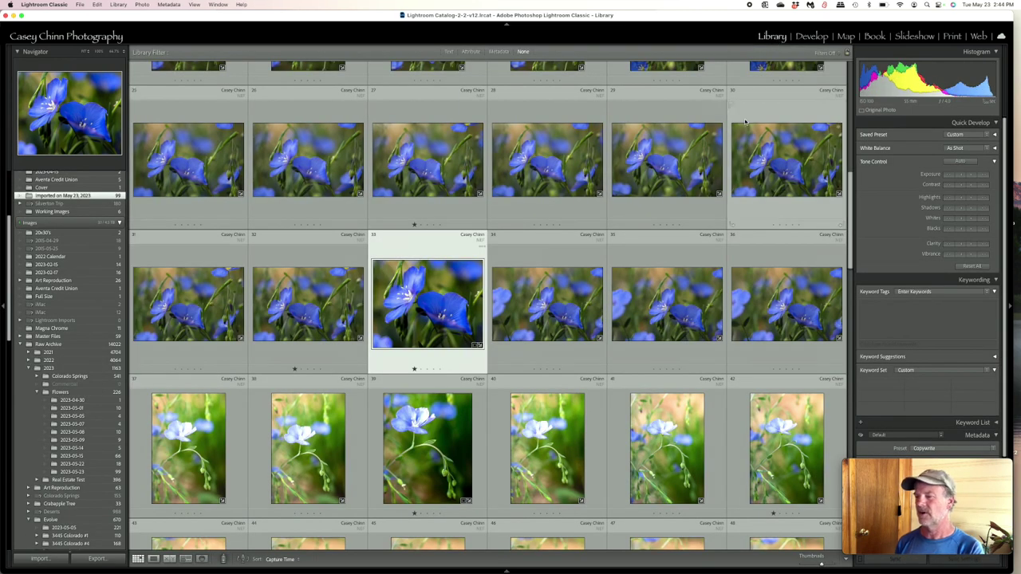
{"action": "left_click", "coordinate": [194, 4]}
{"action": "mouse_move", "coordinate": [219, 139]}
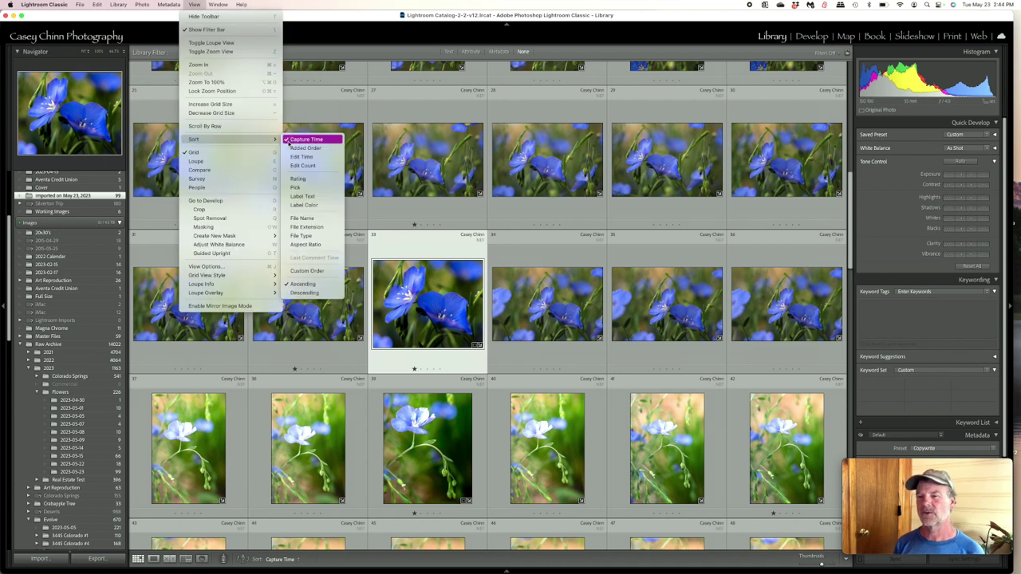
{"action": "left_click", "coordinate": [299, 181]}
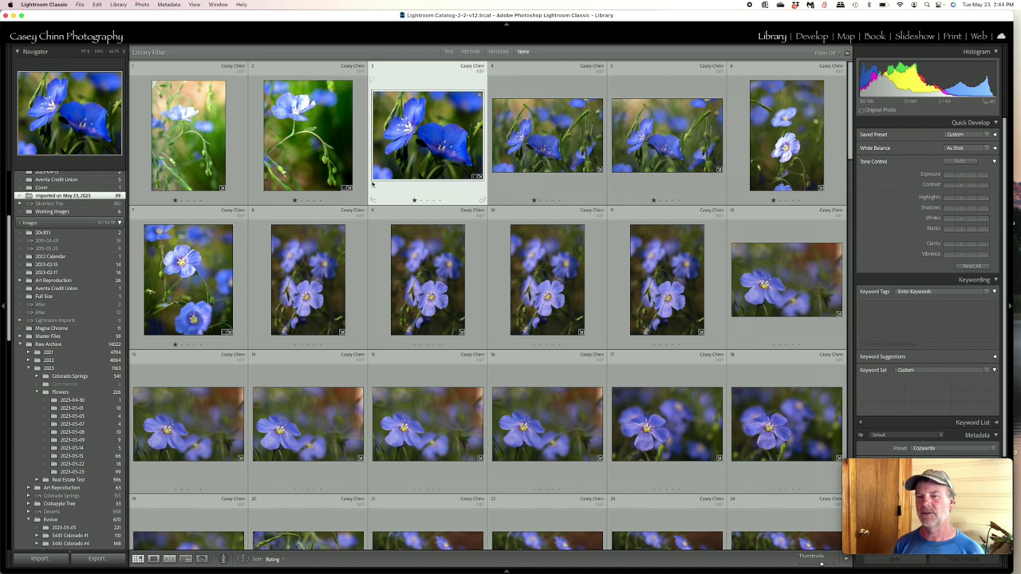
Step: Select the three developed photos together: the two deep blue flowers, the pale flower on dark green, and the upright blue flower group
{"action": "left_click", "coordinate": [202, 137]}
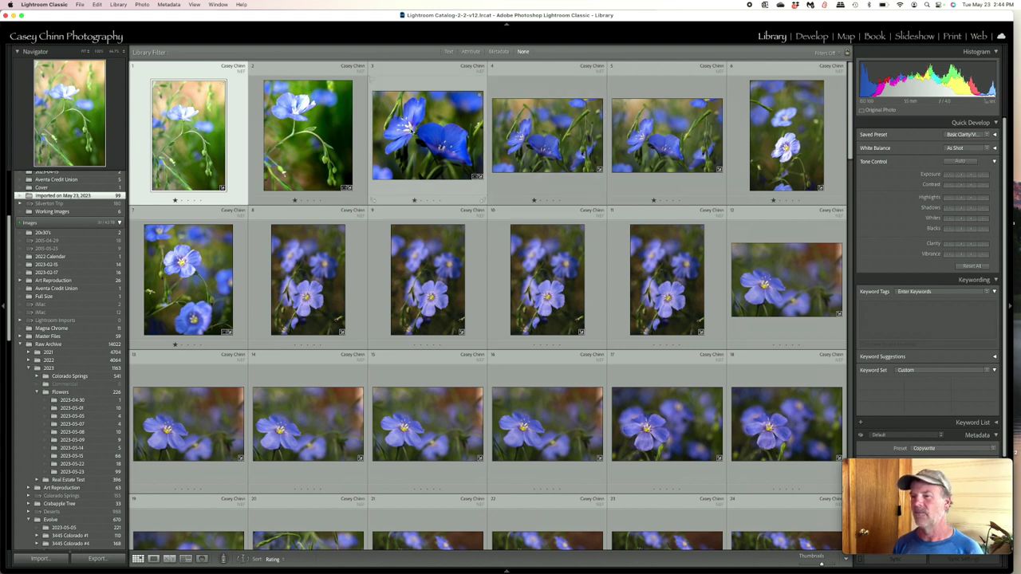
{"action": "left_click", "coordinate": [418, 134]}
{"action": "key", "text": "Left"}
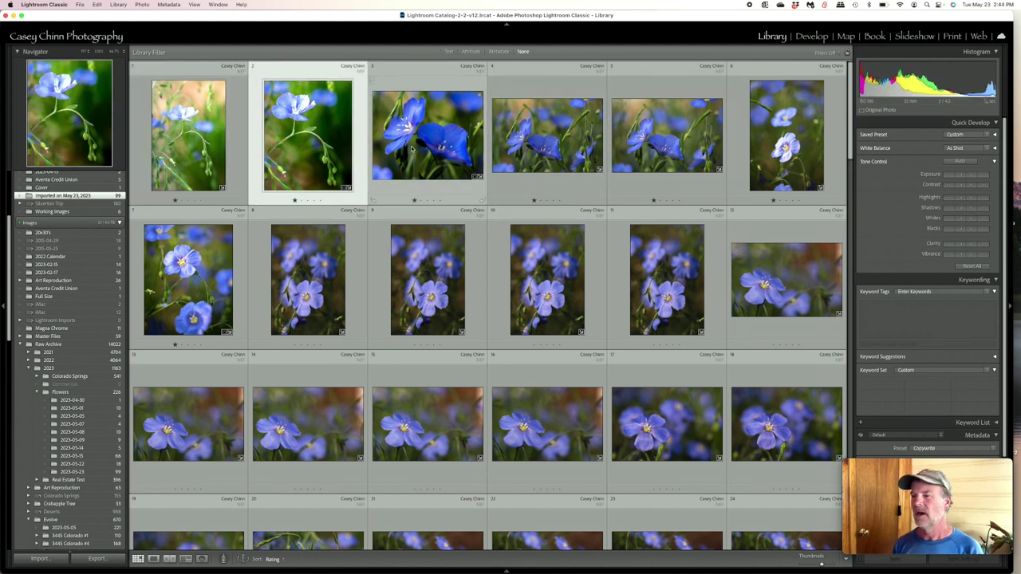
{"action": "key", "text": "Right"}
{"action": "left_click", "coordinate": [305, 164], "text": "super"}
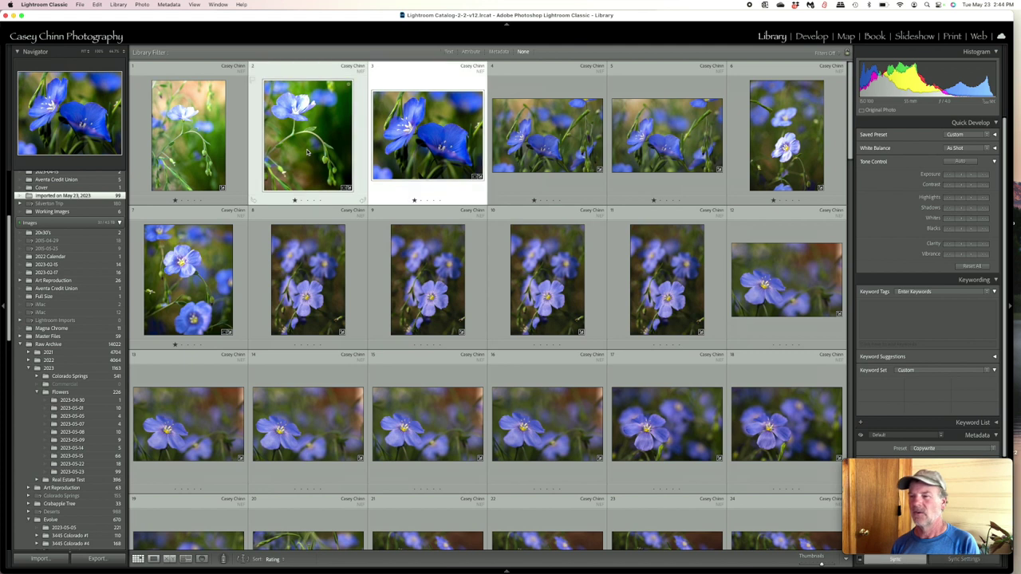
{"action": "left_click", "coordinate": [195, 280], "text": "super"}
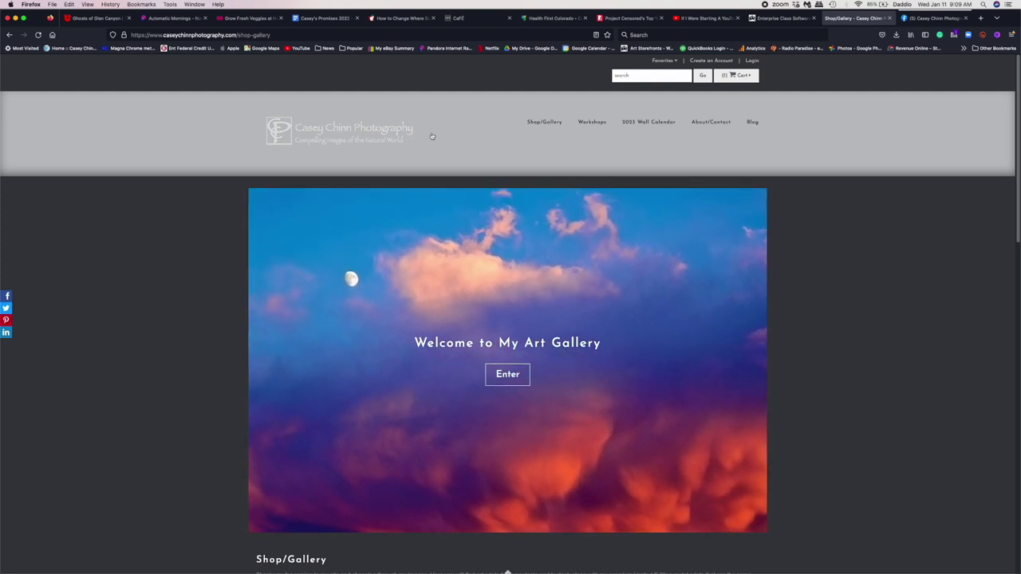
Step: Switch to the photography workshops group on Facebook and look through the photos and comments its members have posted
{"action": "mouse_move", "coordinate": [603, 126]}
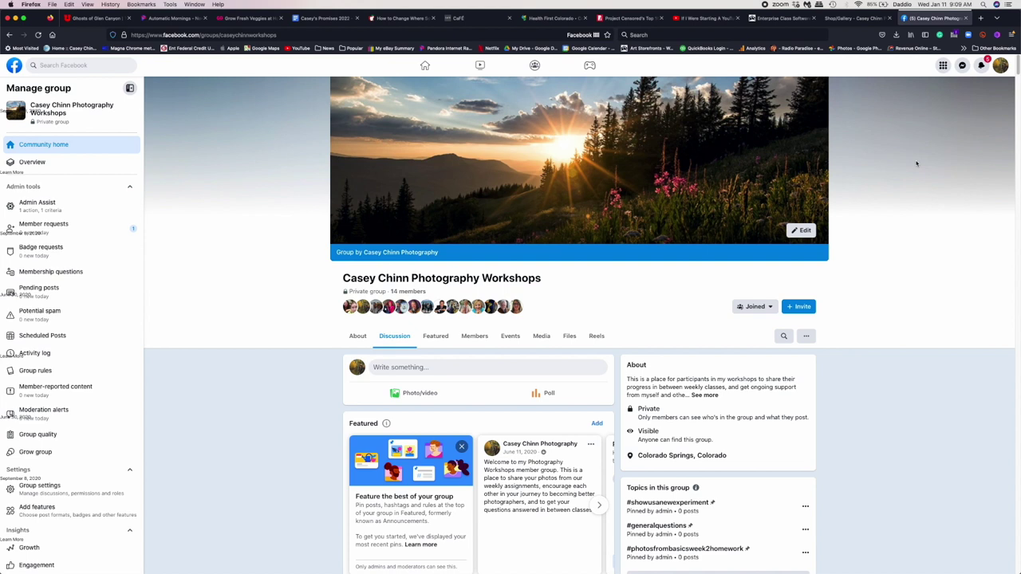
{"action": "scroll", "coordinate": [917, 163], "scroll_direction": "down", "scroll_amount": 5}
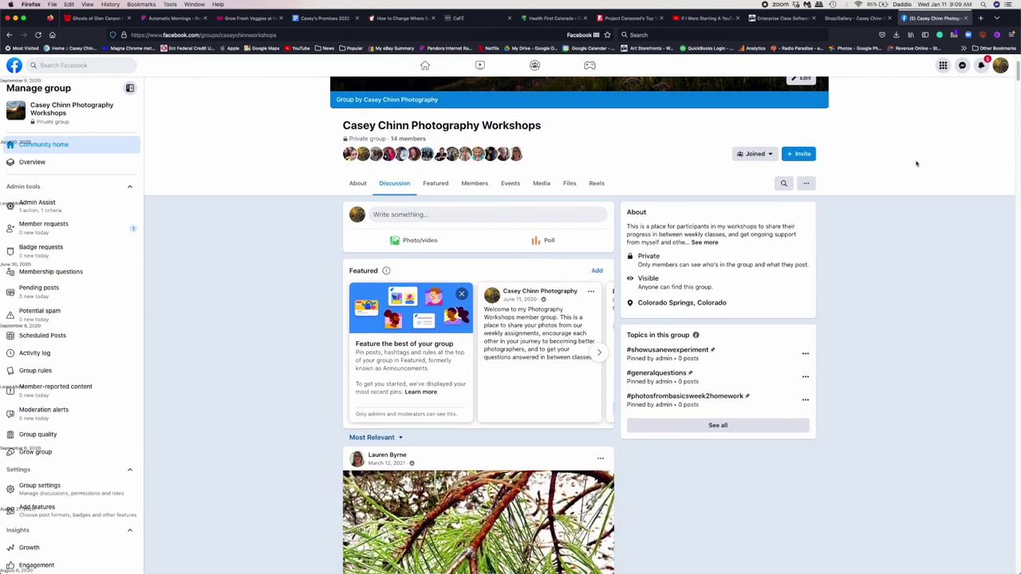
{"action": "scroll", "coordinate": [917, 163], "scroll_direction": "down", "scroll_amount": 6}
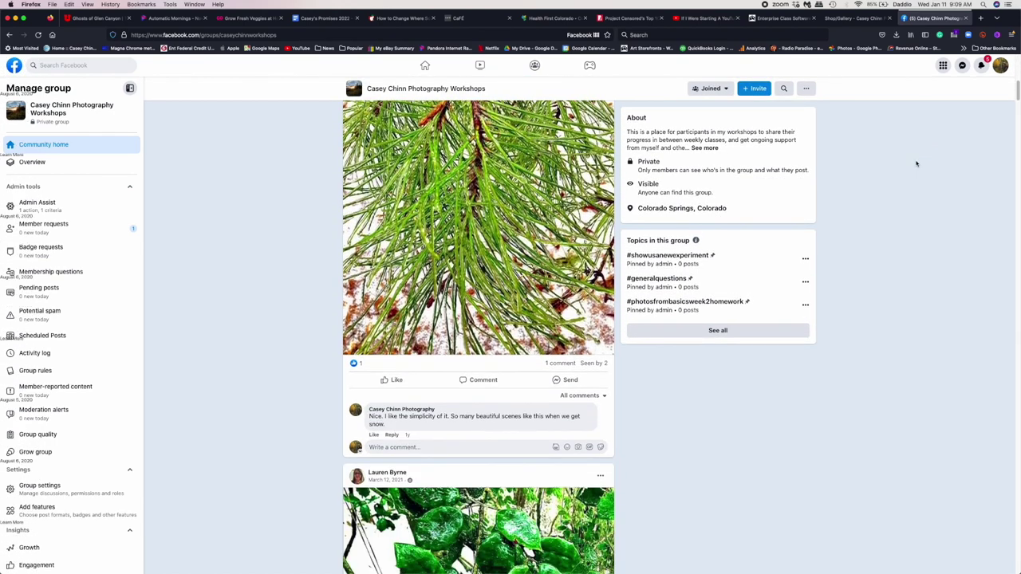
{"action": "scroll", "coordinate": [917, 164], "scroll_direction": "down", "scroll_amount": 8}
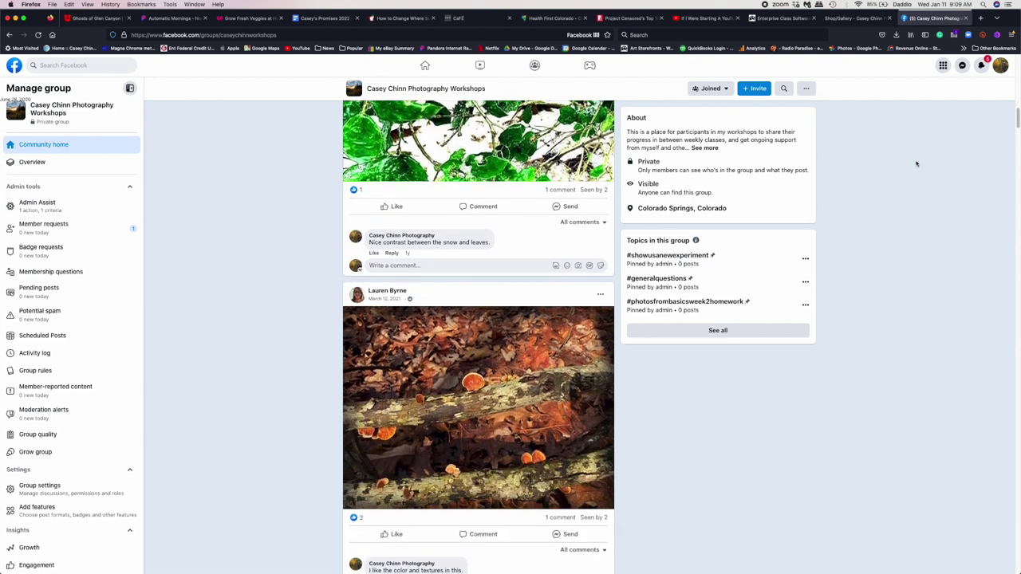
{"action": "scroll", "coordinate": [917, 164], "scroll_direction": "down", "scroll_amount": 5}
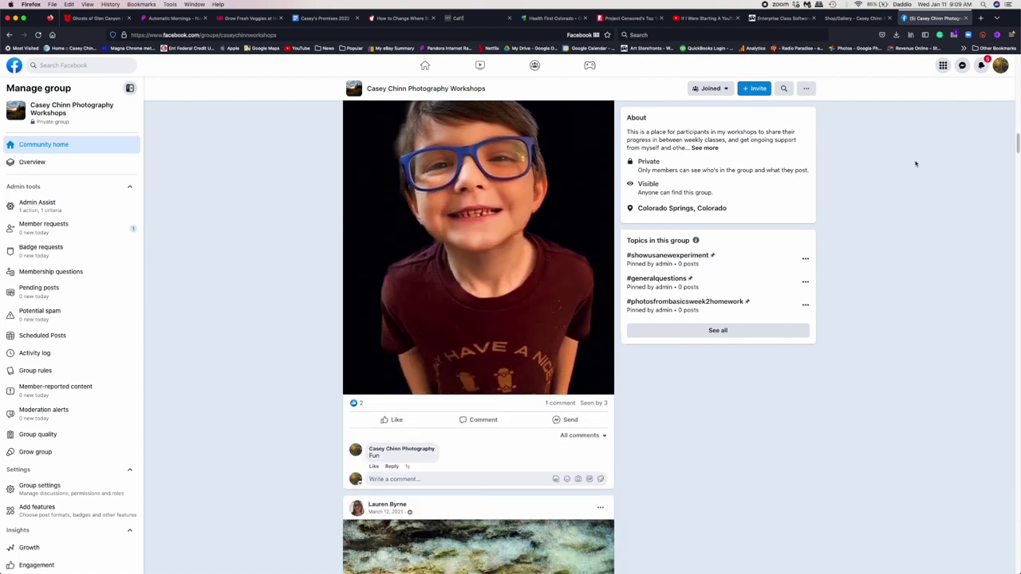
{"action": "scroll", "coordinate": [916, 164], "scroll_direction": "down", "scroll_amount": 10}
{"action": "scroll", "coordinate": [916, 163], "scroll_direction": "down", "scroll_amount": 7}
{"action": "scroll", "coordinate": [916, 163], "scroll_direction": "up", "scroll_amount": 9}
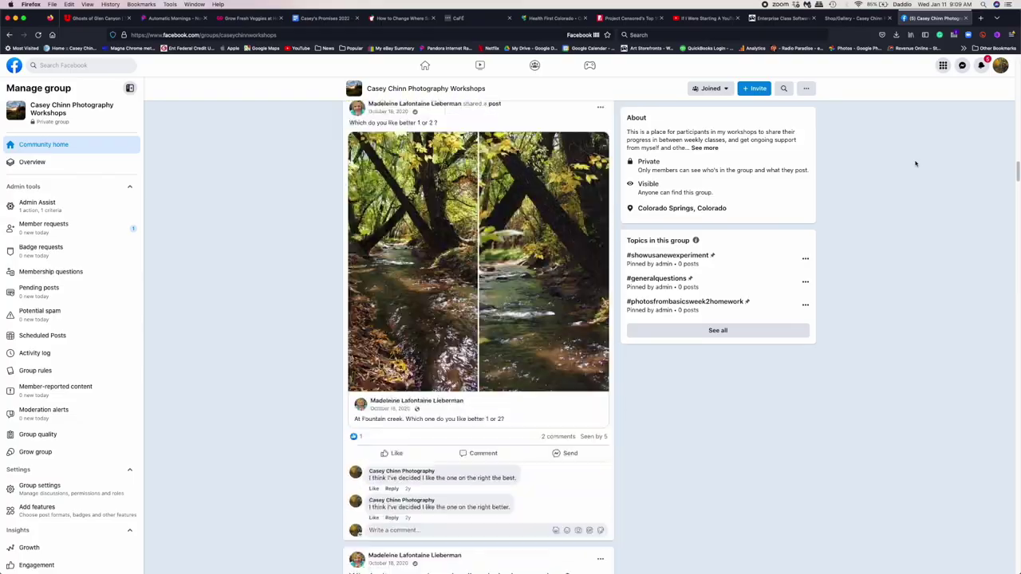